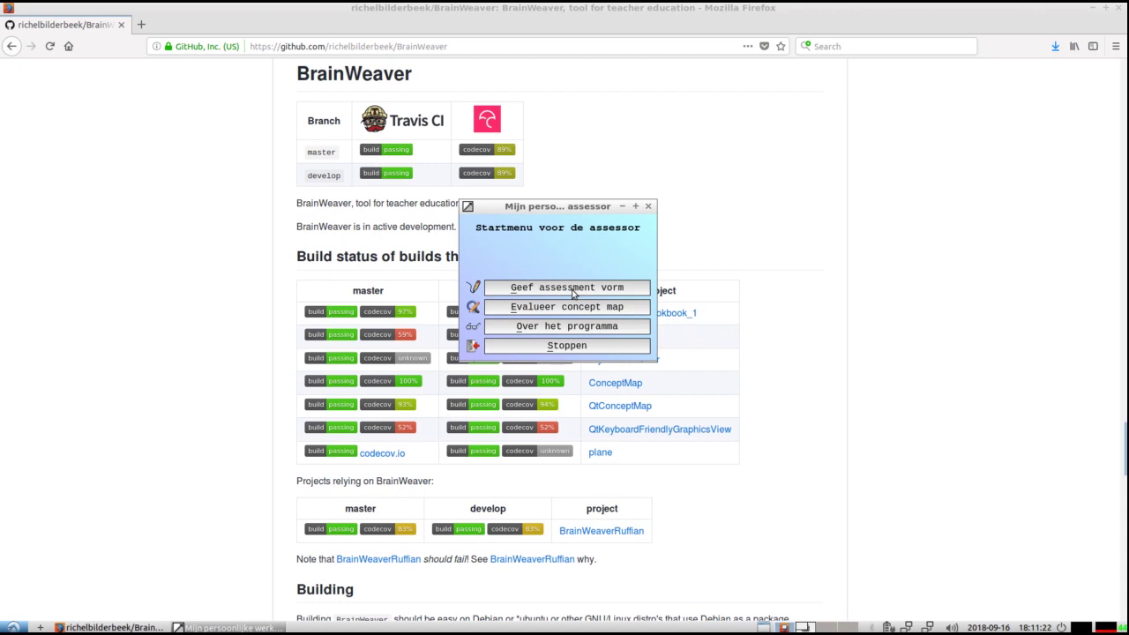
Create an assessment with the focus question "BrainWeaver is ..." and save it as demo
{"action": "left_click", "coordinate": [572, 294]}
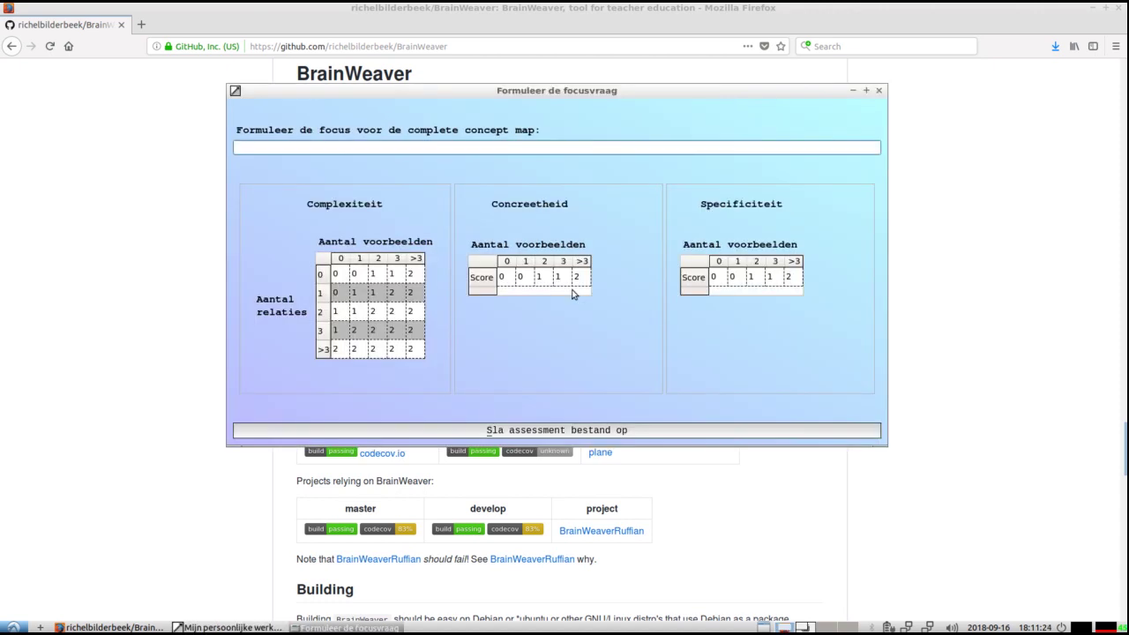
{"action": "type", "text": "BrainWeaver is ..."}
{"action": "left_click", "coordinate": [460, 431]}
{"action": "type", "text": "demo"}
{"action": "key", "text": "Return"}
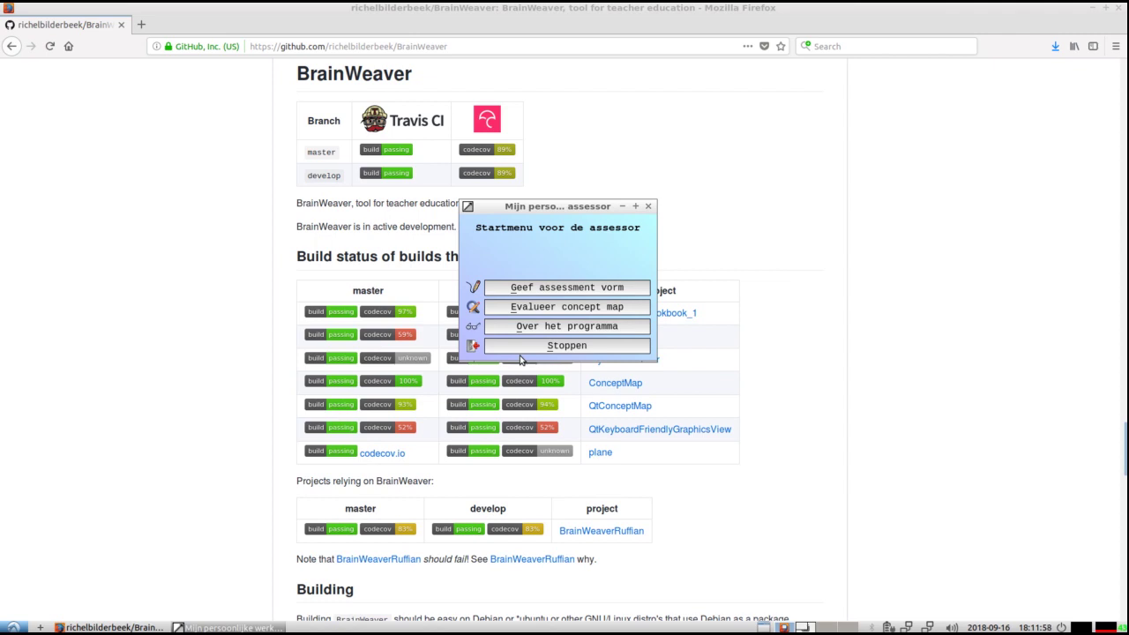
Open the assessment file demo.cmp in the student program
{"action": "key", "text": "e"}
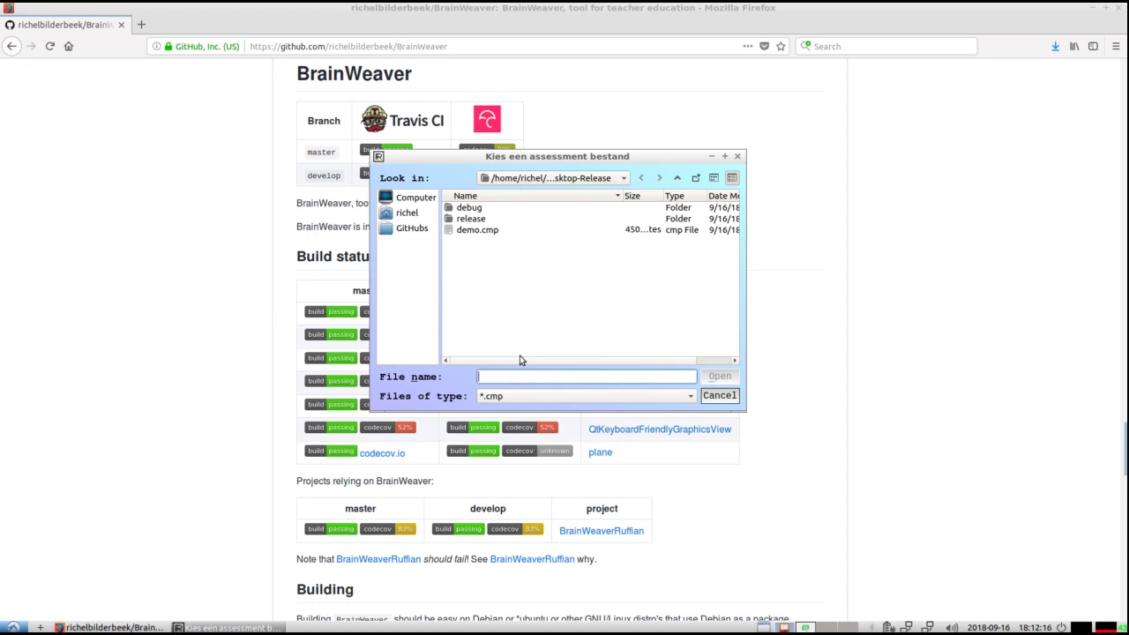
{"action": "left_click", "coordinate": [483, 231]}
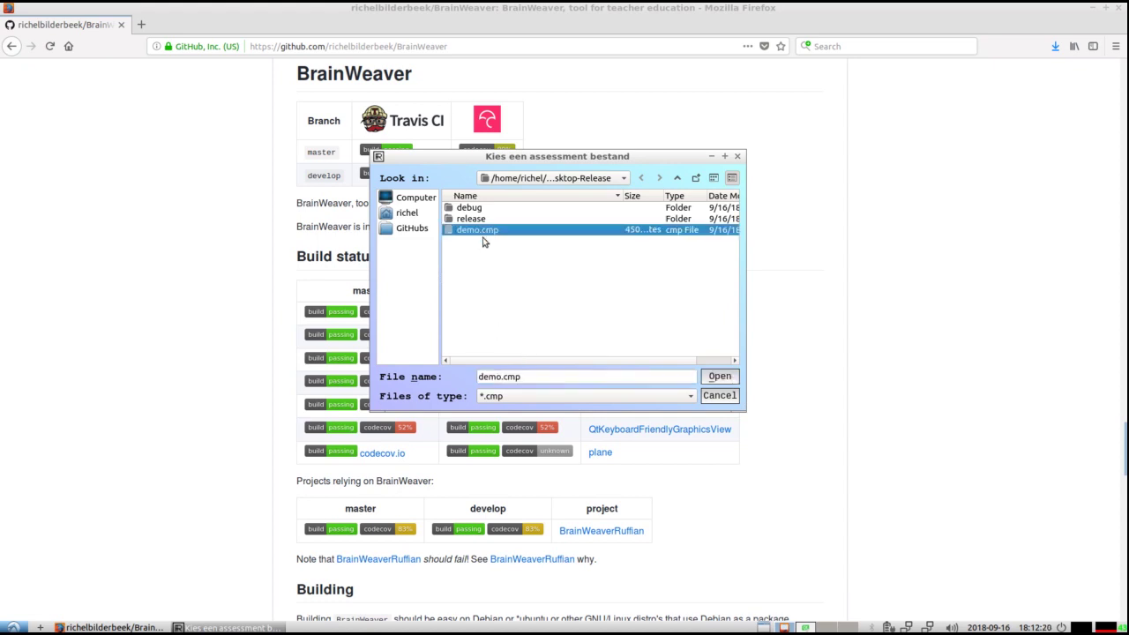
{"action": "left_click", "coordinate": [720, 377]}
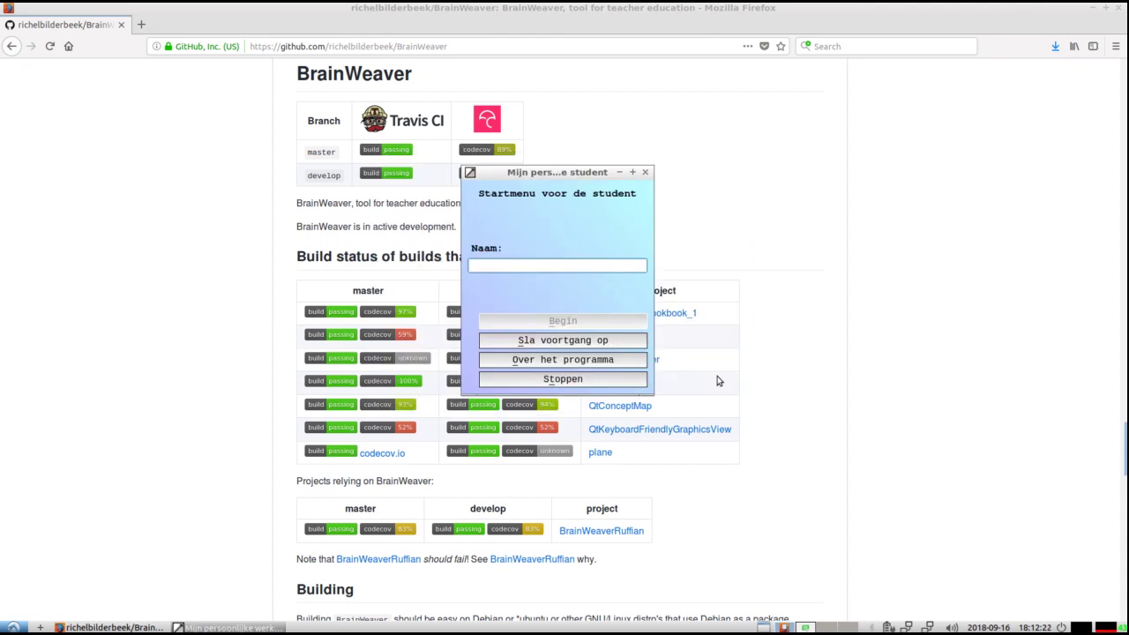
Enter the student's full name, begin the assessment and choose to construct the concept map directly
{"action": "type", "text": "Richel Bilderbn"}
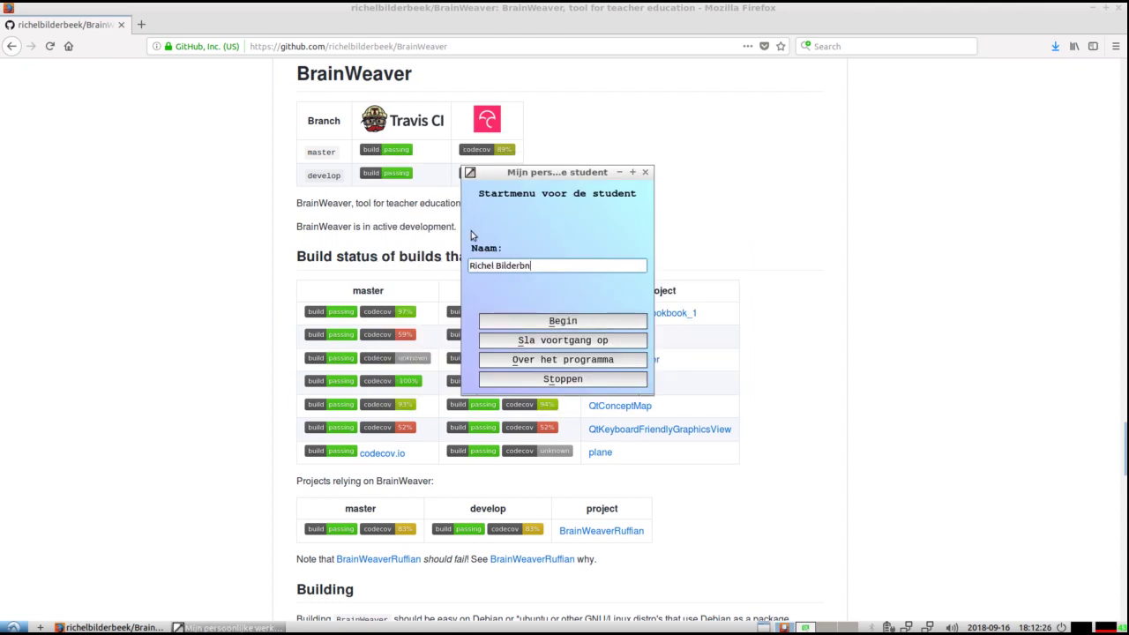
{"action": "key", "text": "BackSpace"}
{"action": "type", "text": "eek"}
{"action": "left_click", "coordinate": [517, 323]}
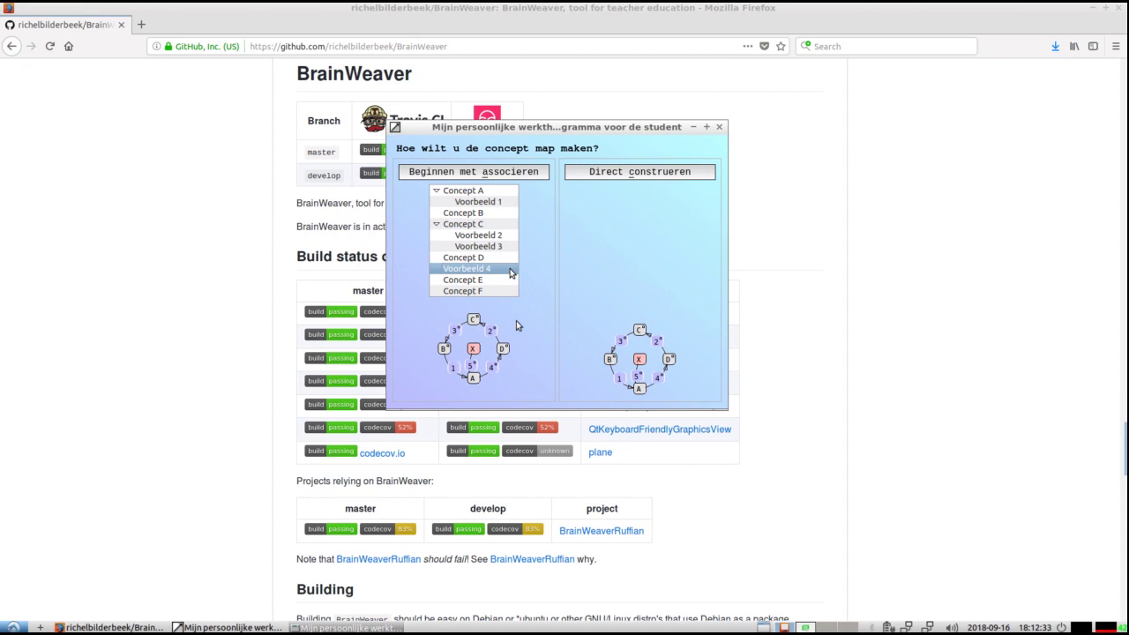
{"action": "left_click", "coordinate": [607, 174]}
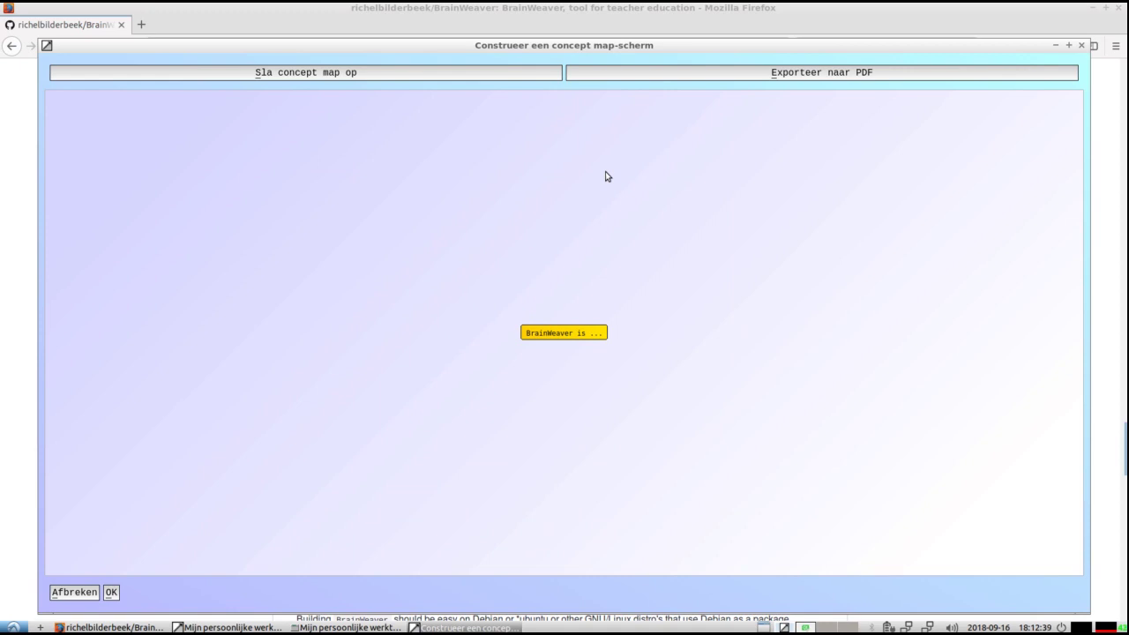
Add a concept named "software" without examples and draw an arrow to it from the "BrainWeaver is ..." node
{"action": "left_click_drag", "start_coordinate": [463, 285], "coordinate": [491, 300]}
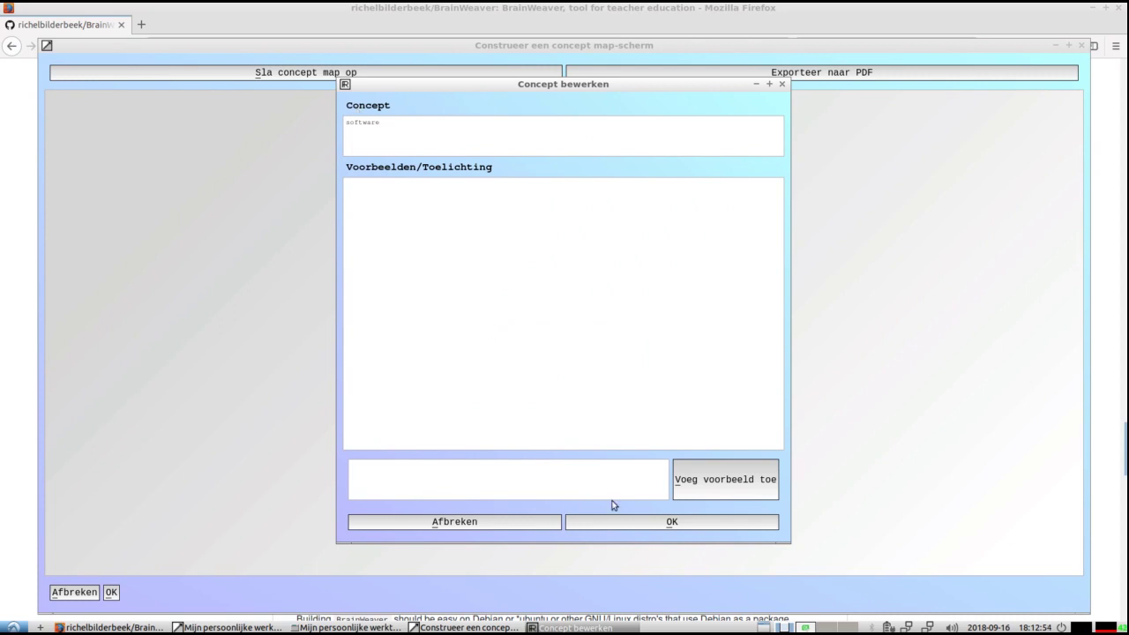
{"action": "left_click", "coordinate": [626, 522]}
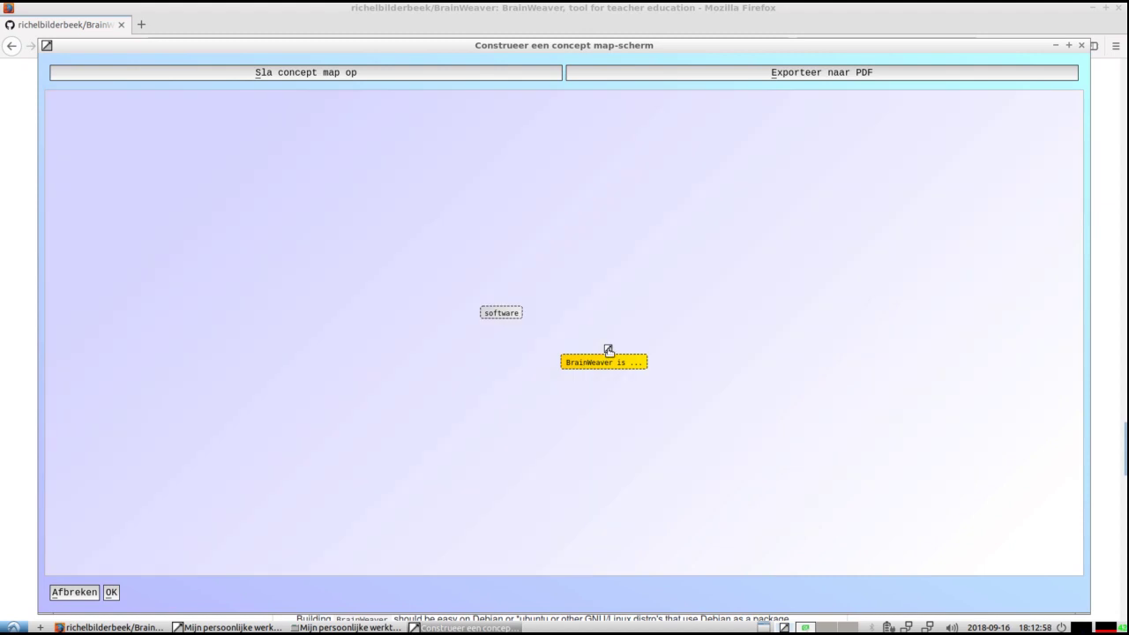
{"action": "left_click_drag", "start_coordinate": [607, 349], "coordinate": [508, 317]}
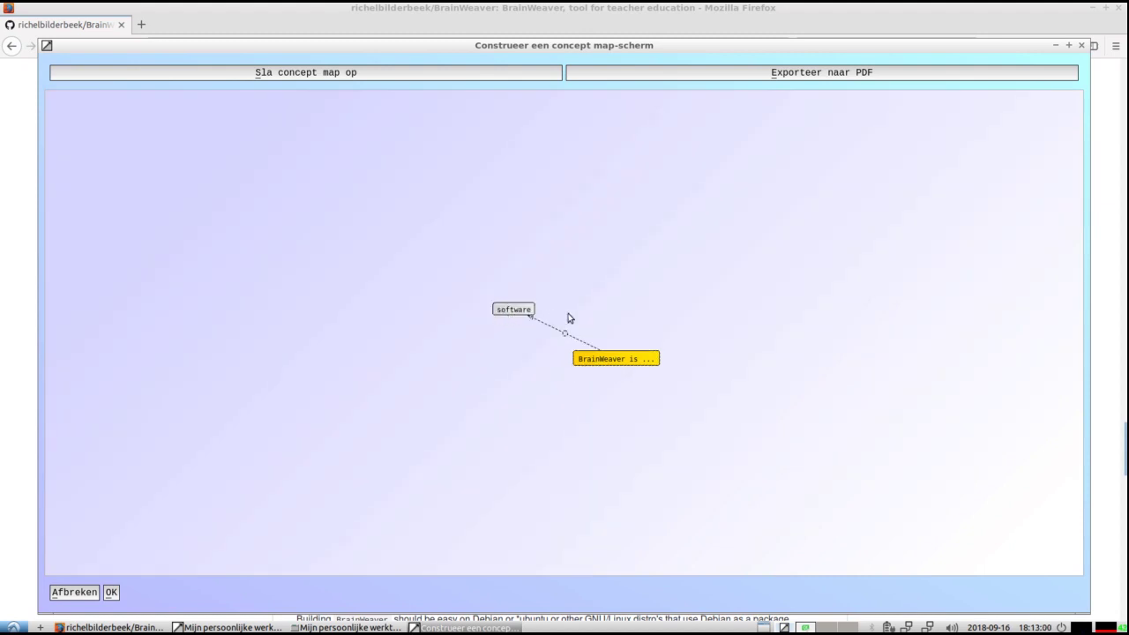
Create a second concept named "instrument" and add an author citation dated 2016 as its example
{"action": "double_click", "coordinate": [649, 315]}
{"action": "double_click", "coordinate": [653, 315]}
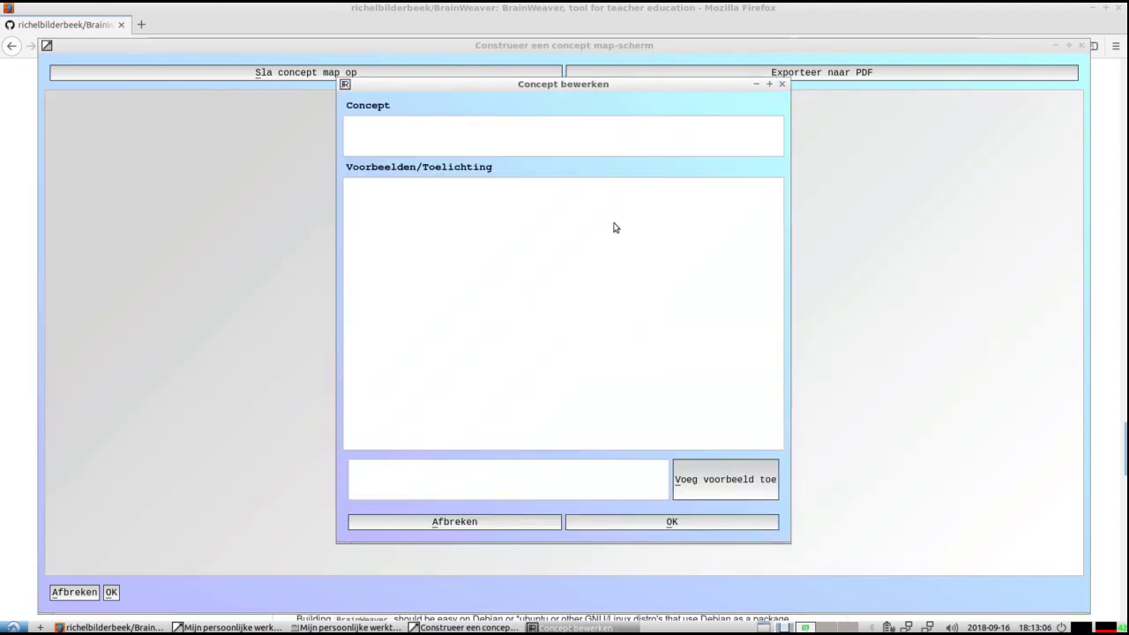
{"action": "type", "text": "instrument"}
{"action": "left_click", "coordinate": [453, 472]}
{"action": "type", "text": "van den Bogaart"}
{"action": "key", "text": "BackSpace"}
{"action": "type", "text": "t"}
{"action": "type", "text": ", 201"}
{"action": "type", "text": "0"}
{"action": "left_click", "coordinate": [710, 481]}
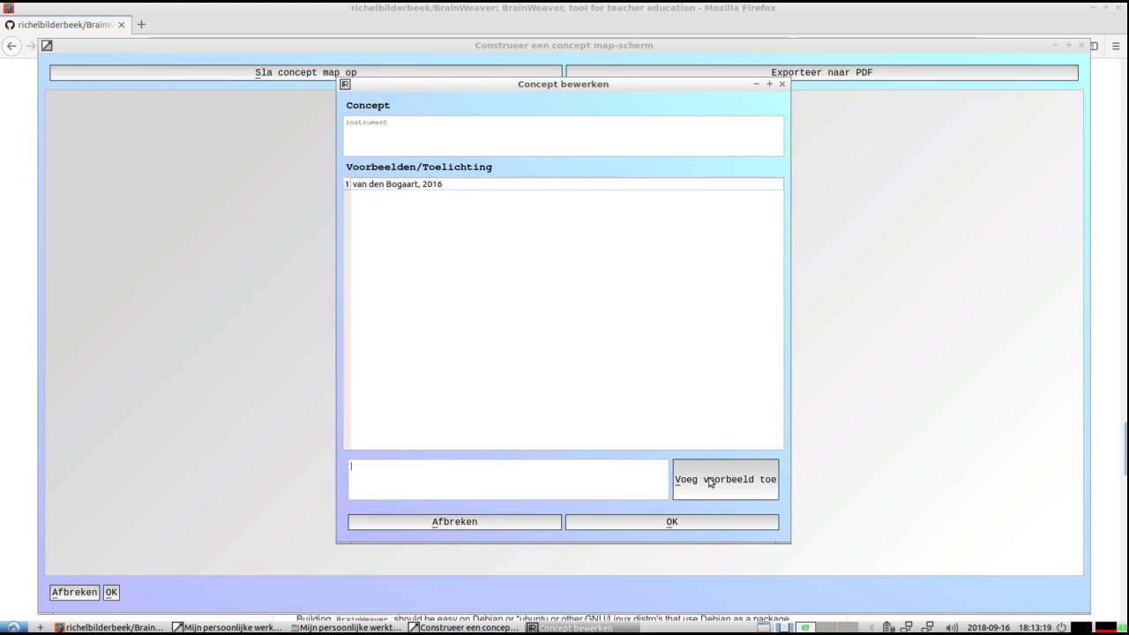
Insert "et al." after the author's name in the example citation and accept the instrument concept
{"action": "left_click", "coordinate": [457, 185]}
{"action": "left_click", "coordinate": [459, 182]}
{"action": "key", "text": "Left"}
{"action": "key", "text": "ctrl+Right"}
{"action": "key", "text": "ctrl+Right"}
{"action": "key", "text": "ctrl+Right"}
{"action": "type", "text": "et al."}
{"action": "key", "text": "Return"}
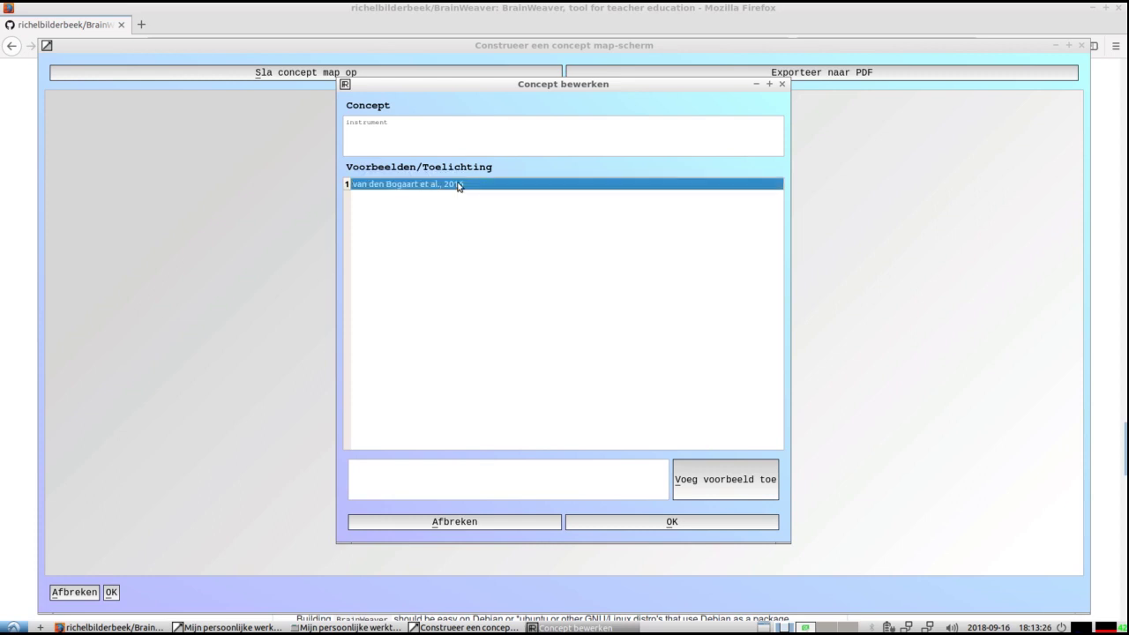
{"action": "left_click", "coordinate": [661, 522]}
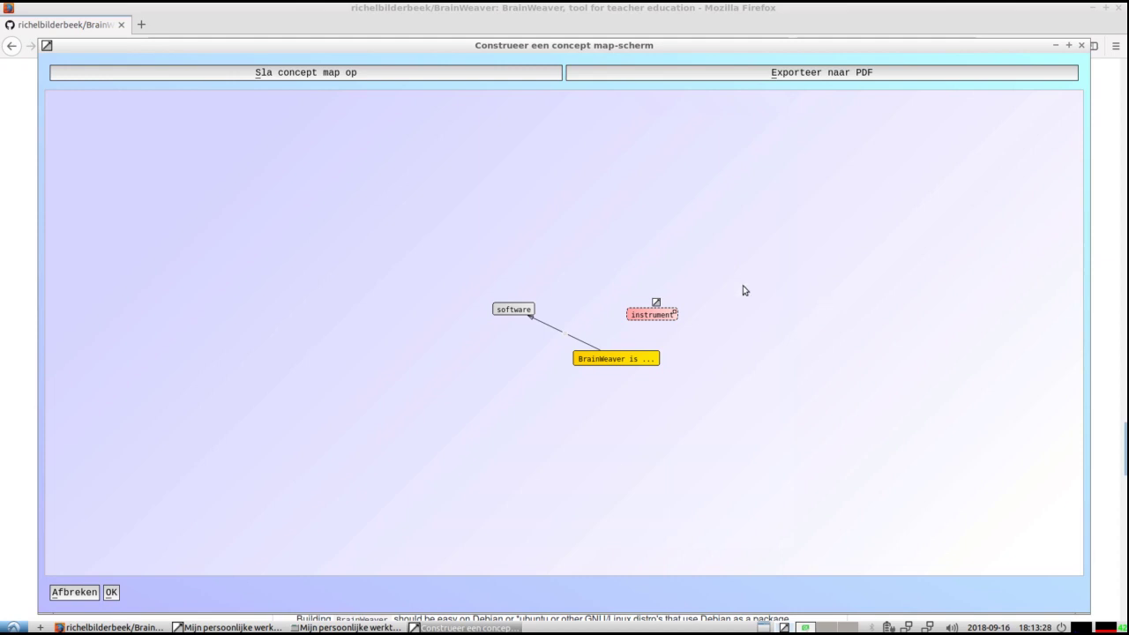
Draw an arrow from the "BrainWeaver is ..." node to the "instrument" concept
{"action": "left_click", "coordinate": [626, 358]}
{"action": "left_click", "coordinate": [647, 320]}
{"action": "mouse_move", "coordinate": [663, 321]}
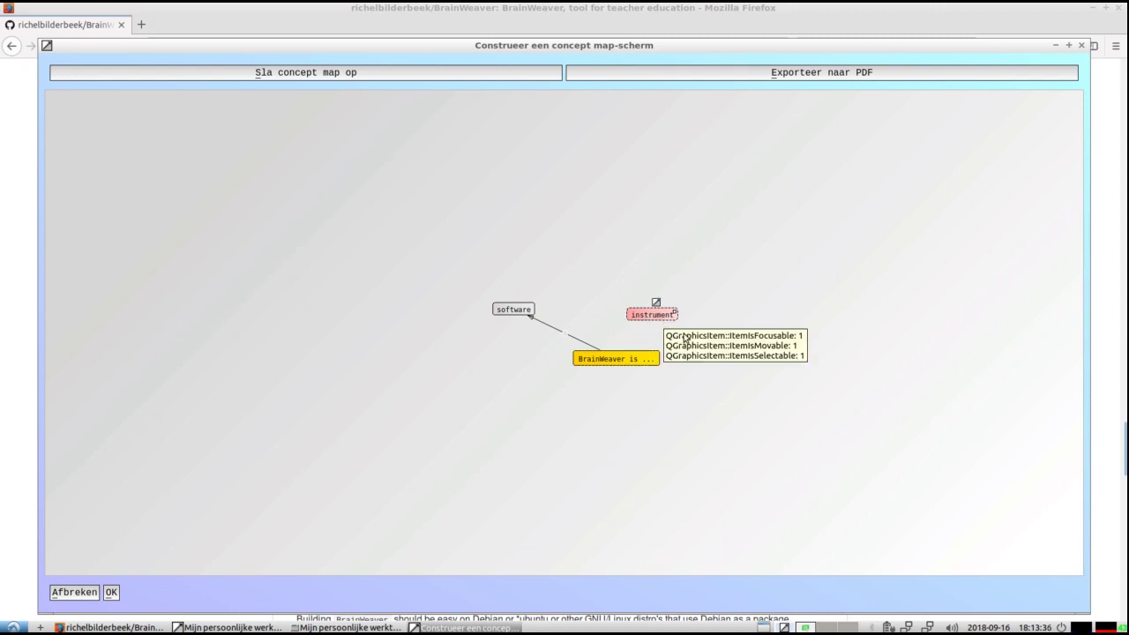
{"action": "left_click", "coordinate": [627, 357]}
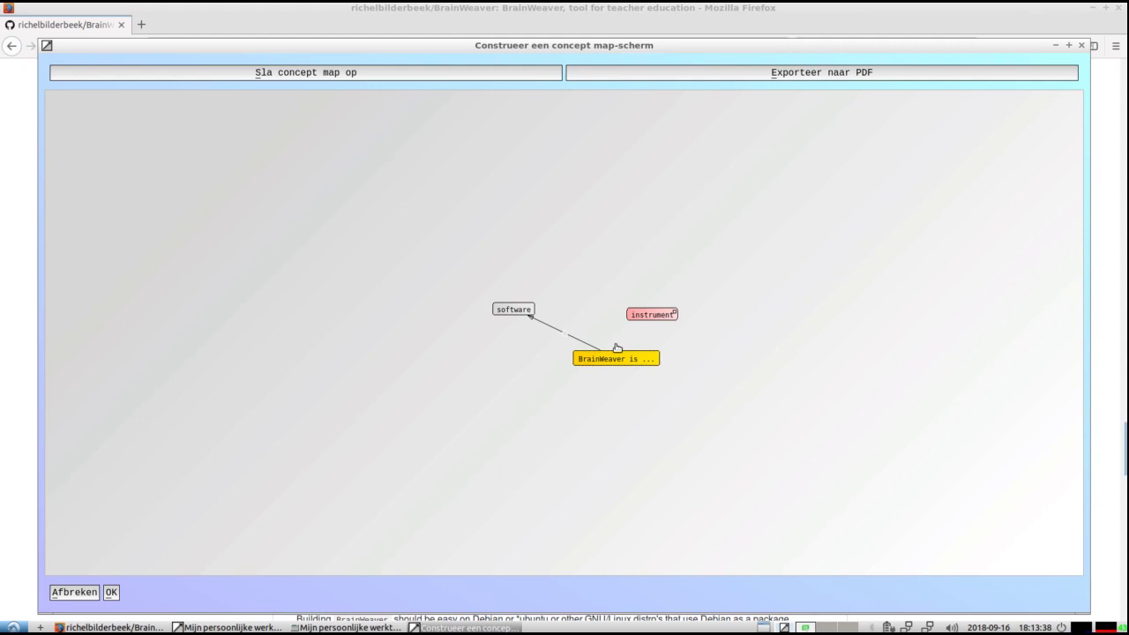
{"action": "left_click_drag", "start_coordinate": [620, 346], "coordinate": [661, 315]}
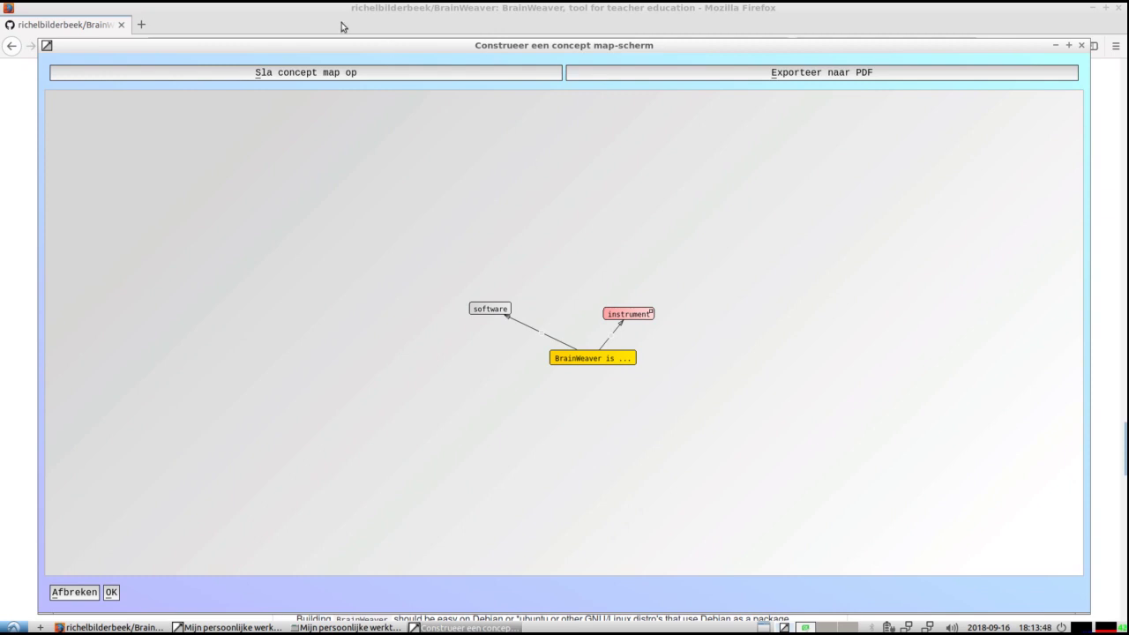
Save the concept map as demo, using the BrainWeaver concept map format
{"action": "left_click", "coordinate": [314, 70]}
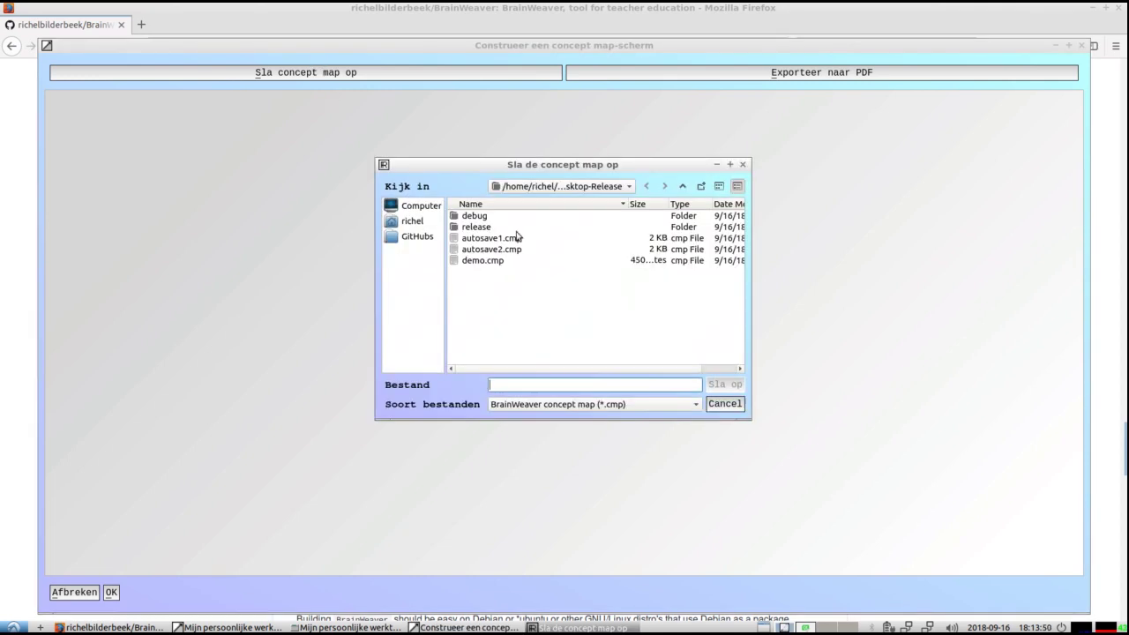
{"action": "type", "text": "demo"}
{"action": "key", "text": "Return"}
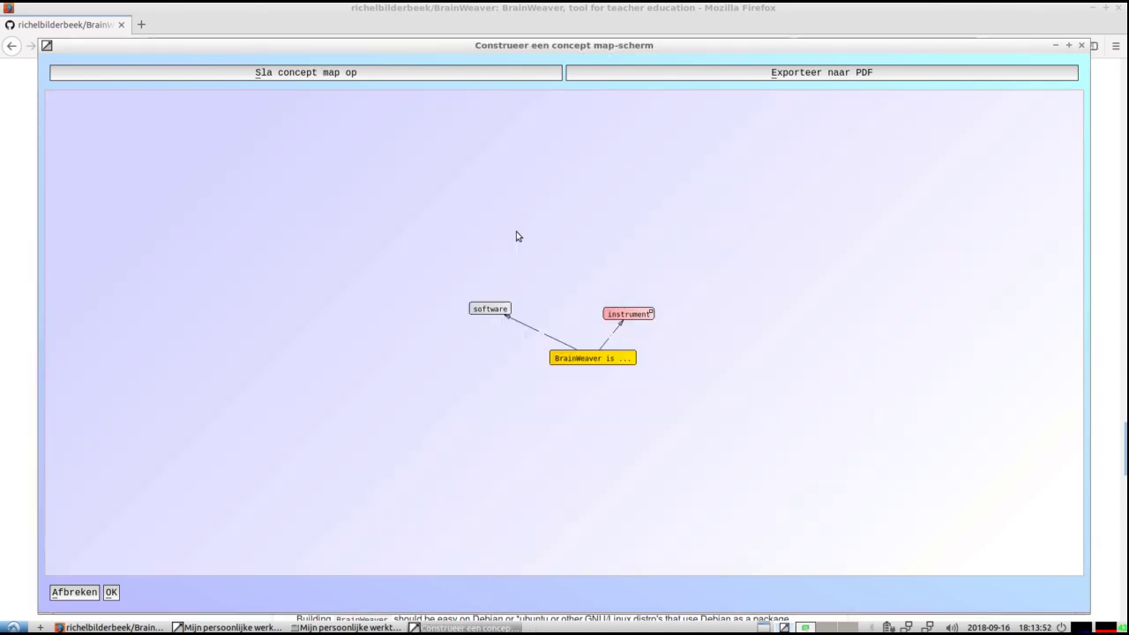
Export the concept map to a PDF file named demo
{"action": "left_click", "coordinate": [867, 76]}
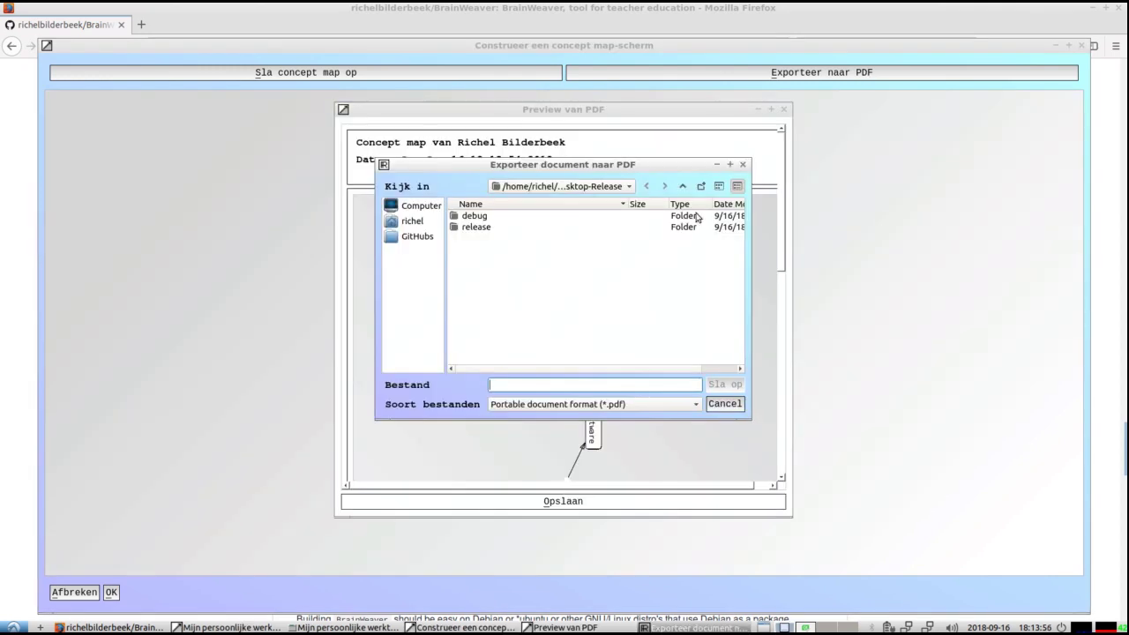
{"action": "type", "text": "demo"}
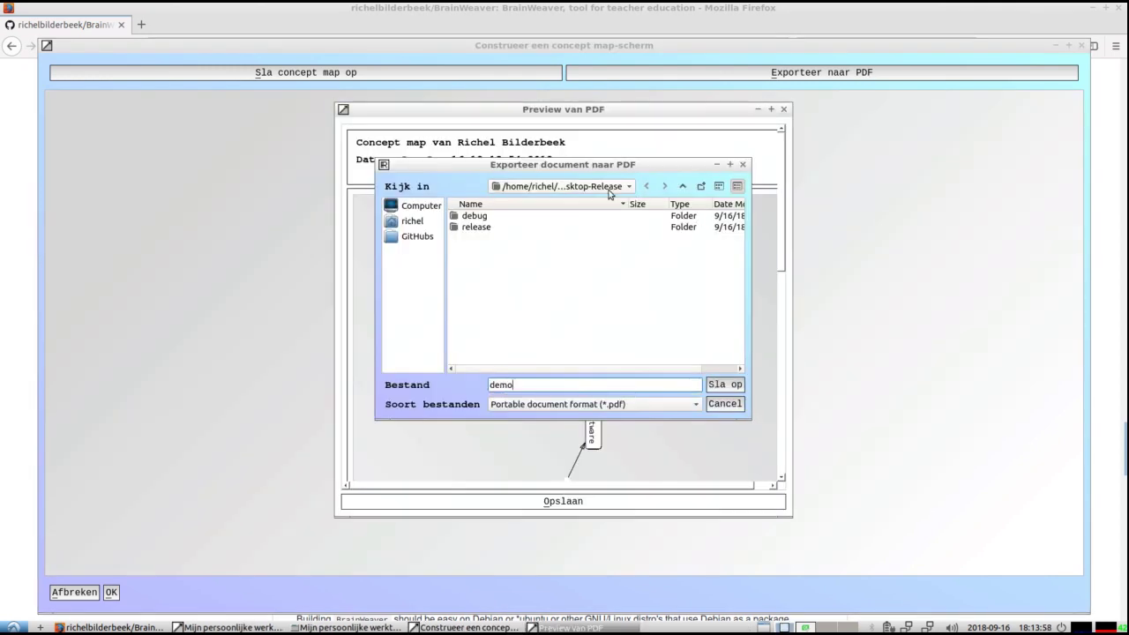
{"action": "key", "text": "Return"}
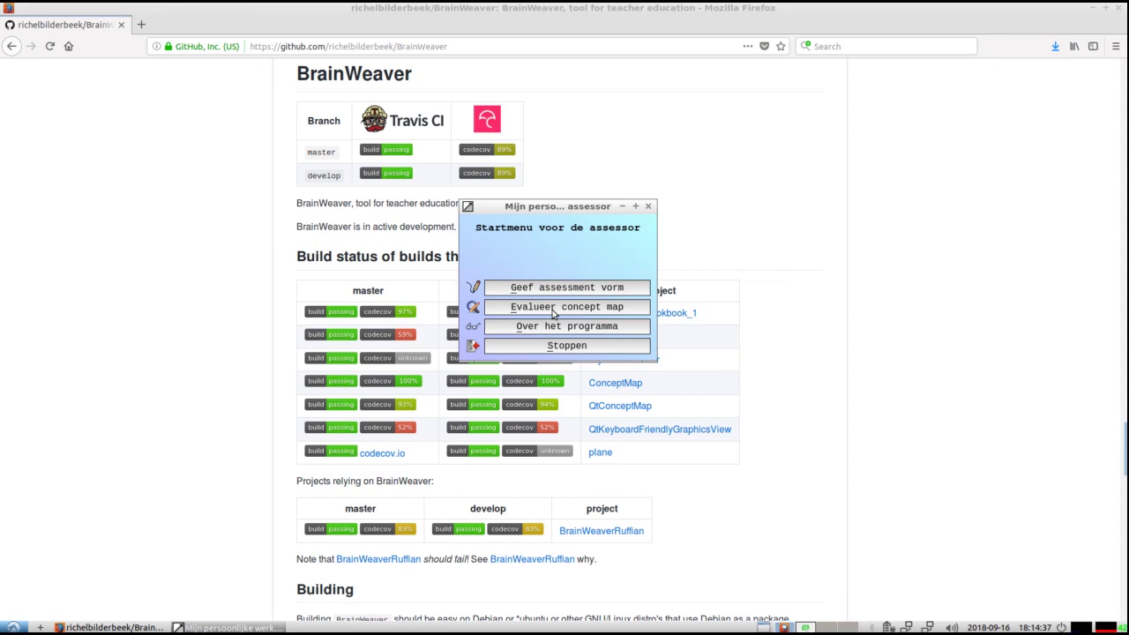
Open the student's demo.cmp for concept map evaluation in the assessor program
{"action": "left_click", "coordinate": [553, 309]}
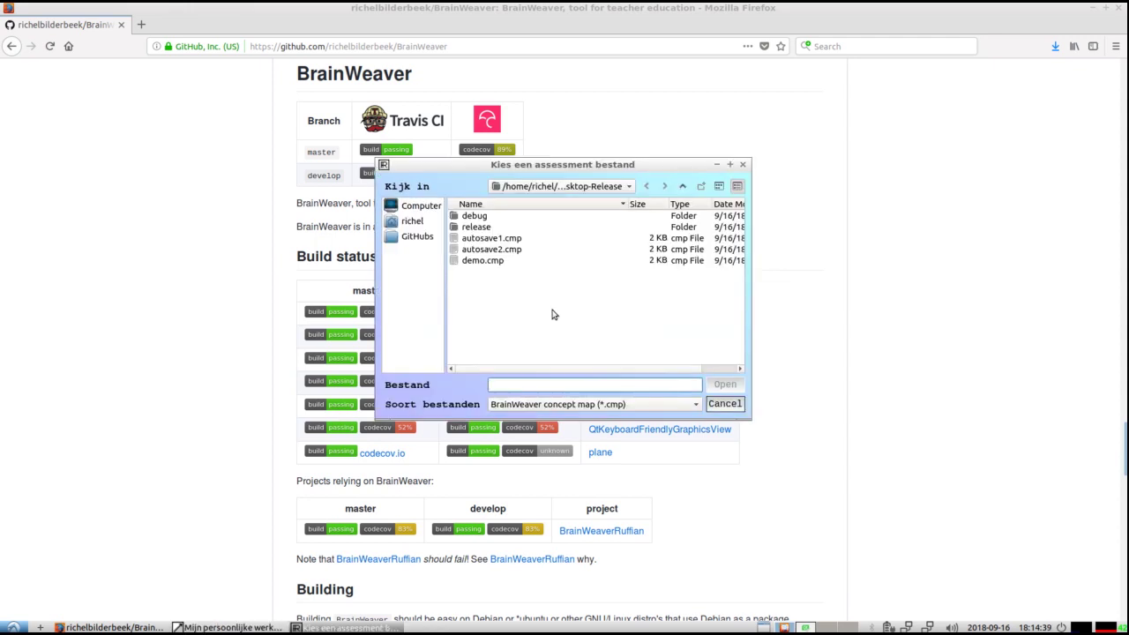
{"action": "left_click", "coordinate": [484, 262]}
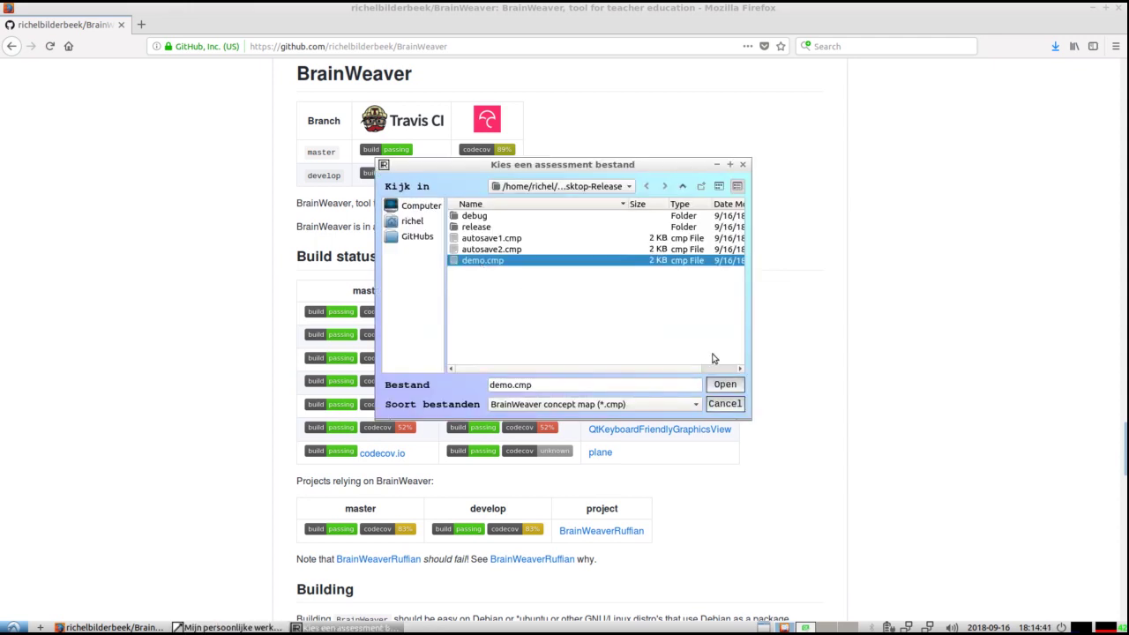
{"action": "left_click", "coordinate": [721, 383]}
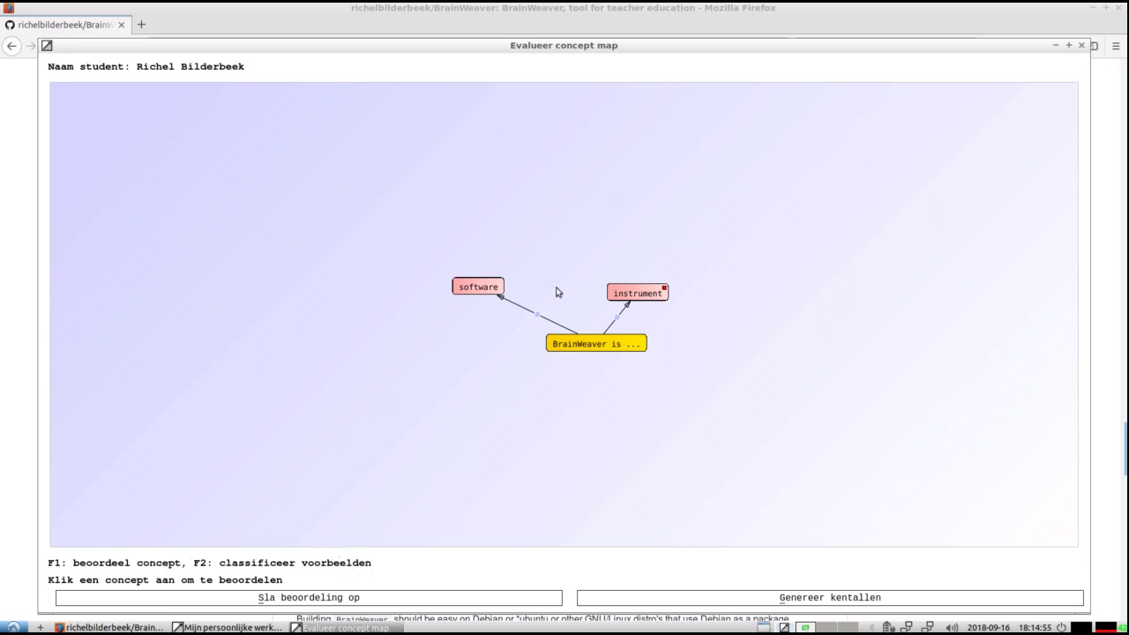
Rate the "software" concept with Complexiteit 1 and Concreetheid 0, choose a Specificiteit score, and accept the evaluation
{"action": "left_click", "coordinate": [495, 291]}
{"action": "left_click", "coordinate": [626, 302]}
{"action": "key", "text": "F1"}
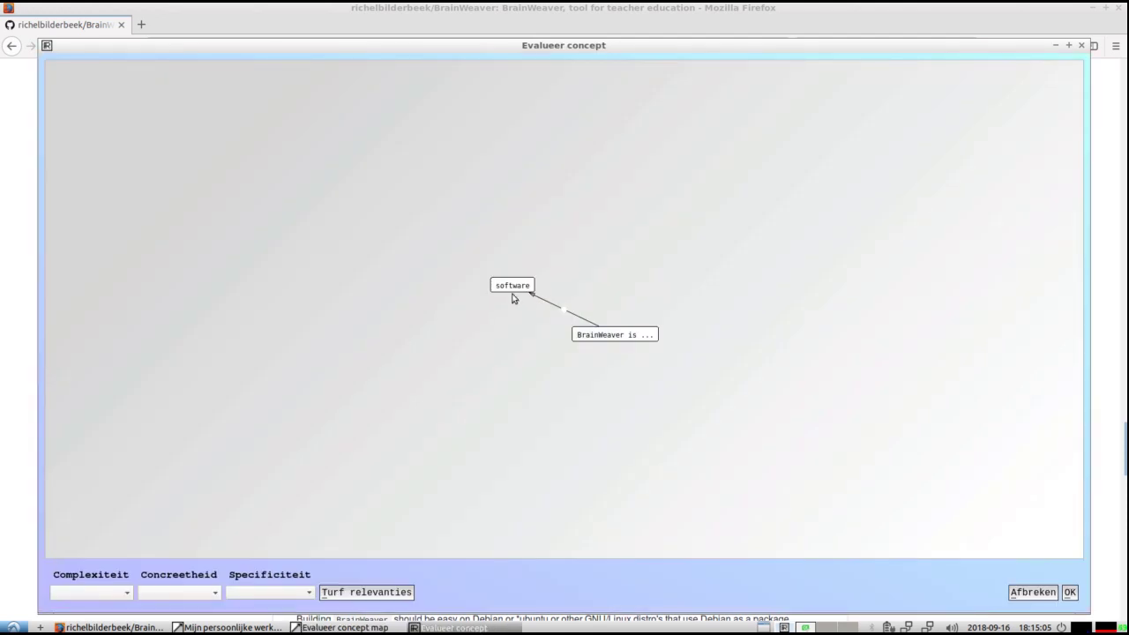
{"action": "left_click", "coordinate": [88, 595]}
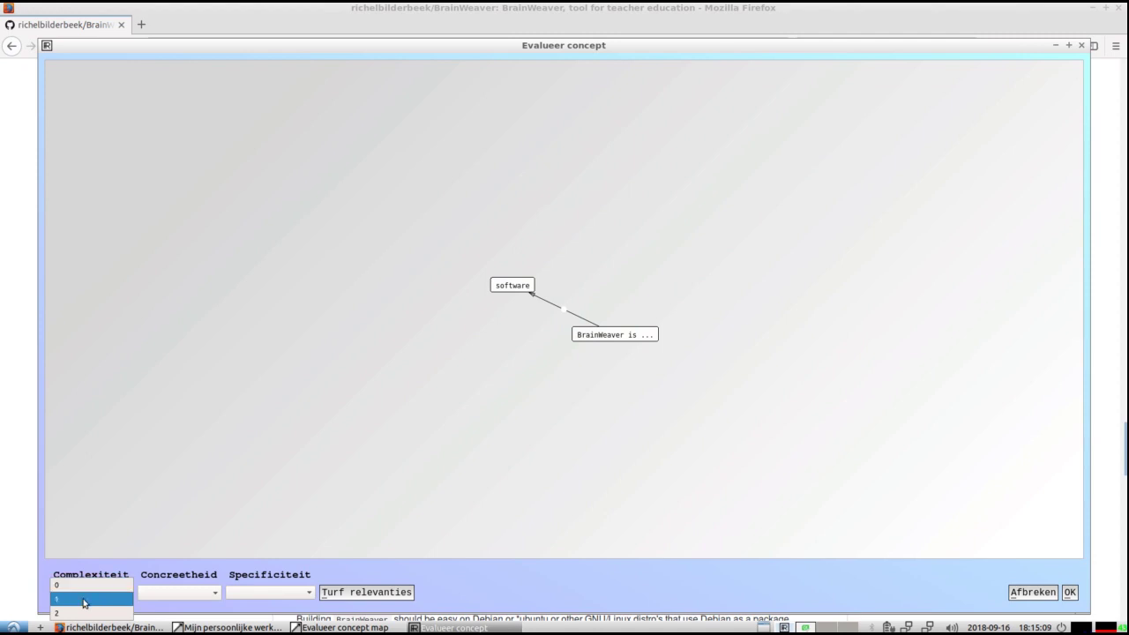
{"action": "left_click", "coordinate": [85, 600]}
{"action": "left_click", "coordinate": [177, 592]}
{"action": "left_click", "coordinate": [176, 585]}
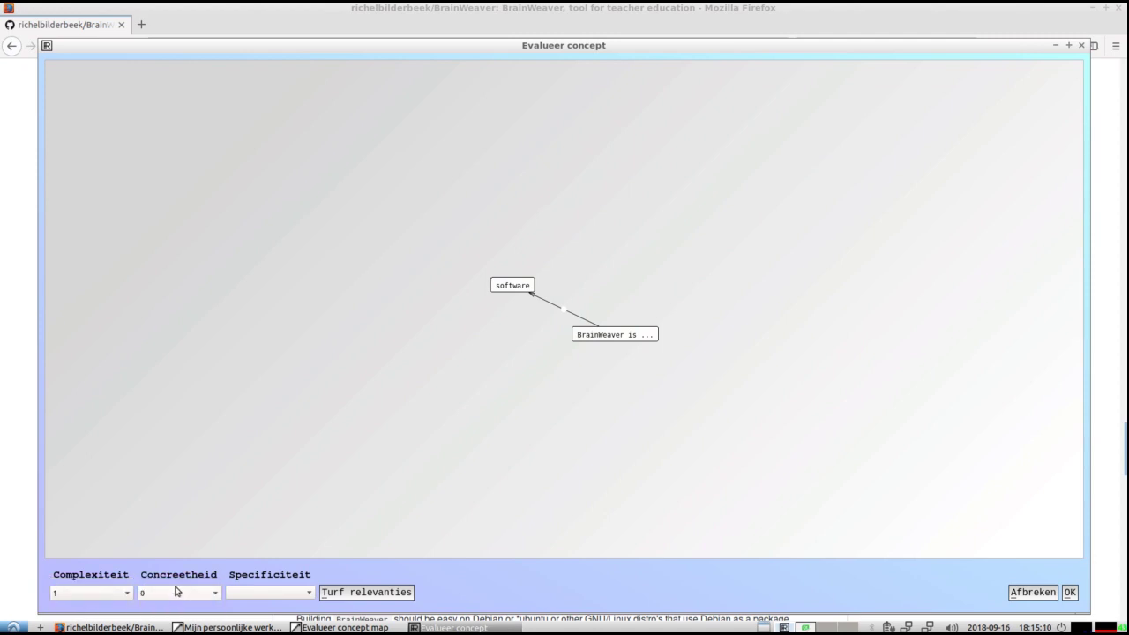
{"action": "left_click", "coordinate": [236, 595]}
{"action": "left_click", "coordinate": [254, 615]}
{"action": "left_click", "coordinate": [1070, 593]}
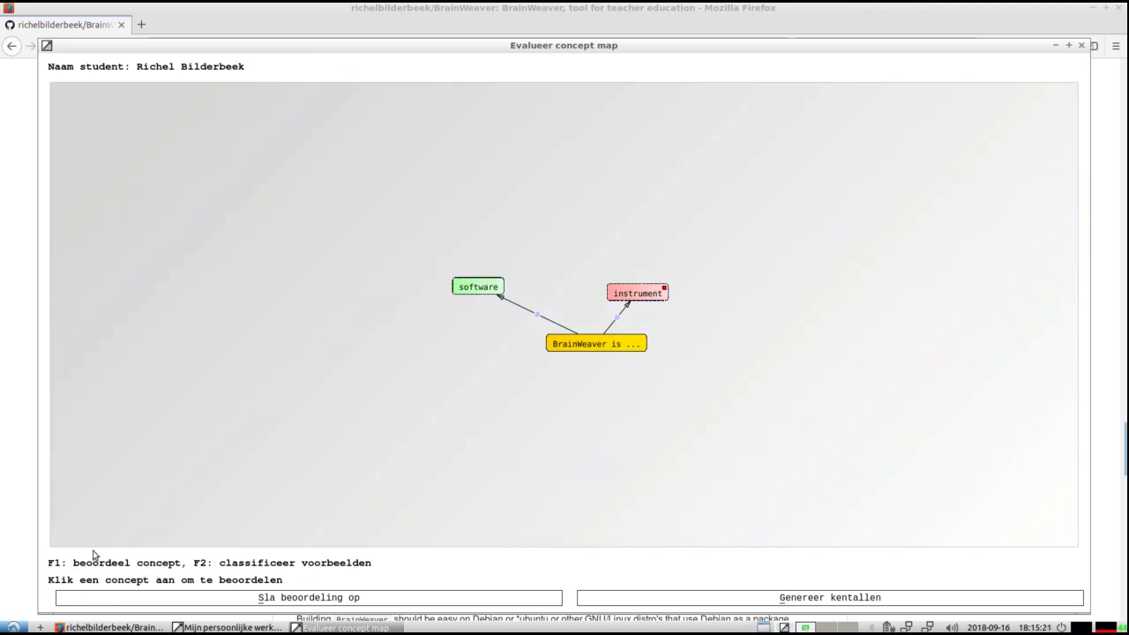
Evaluate the "instrument" concept by tallying its example's relevance, clearing the X mark, and accept the tally
{"action": "key", "text": "F1"}
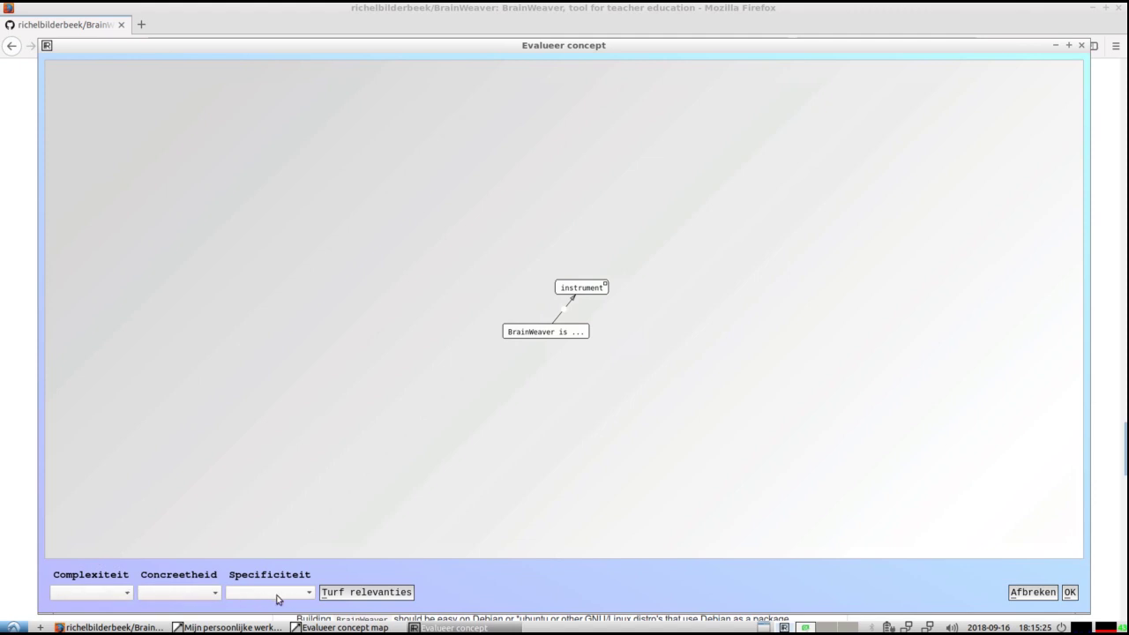
{"action": "left_click", "coordinate": [333, 595]}
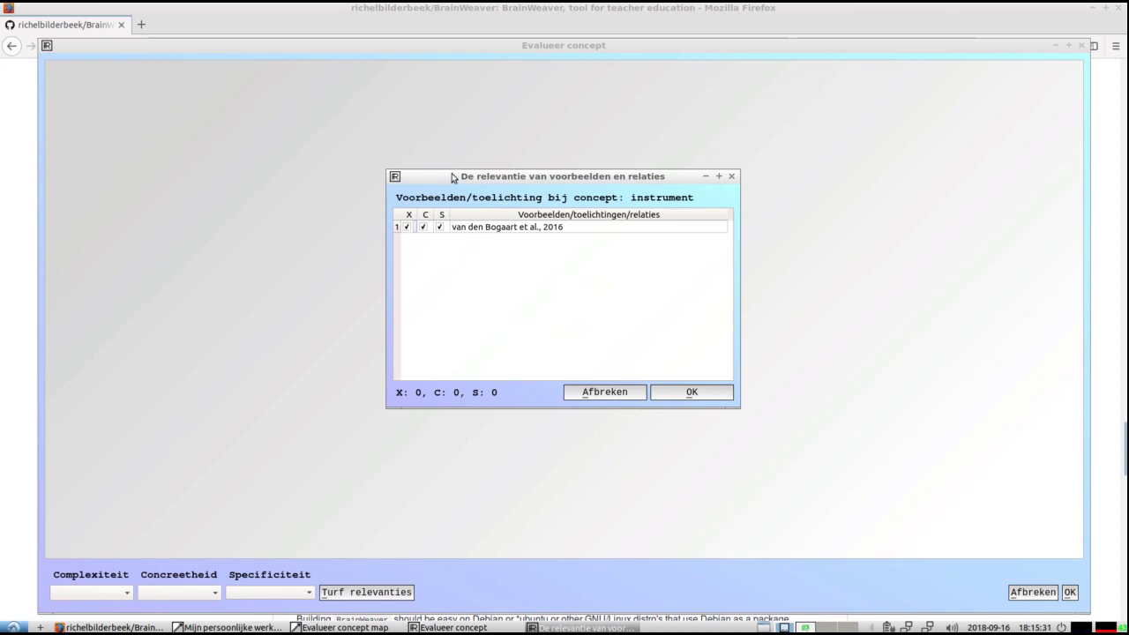
{"action": "left_click_drag", "start_coordinate": [453, 176], "coordinate": [529, 322]}
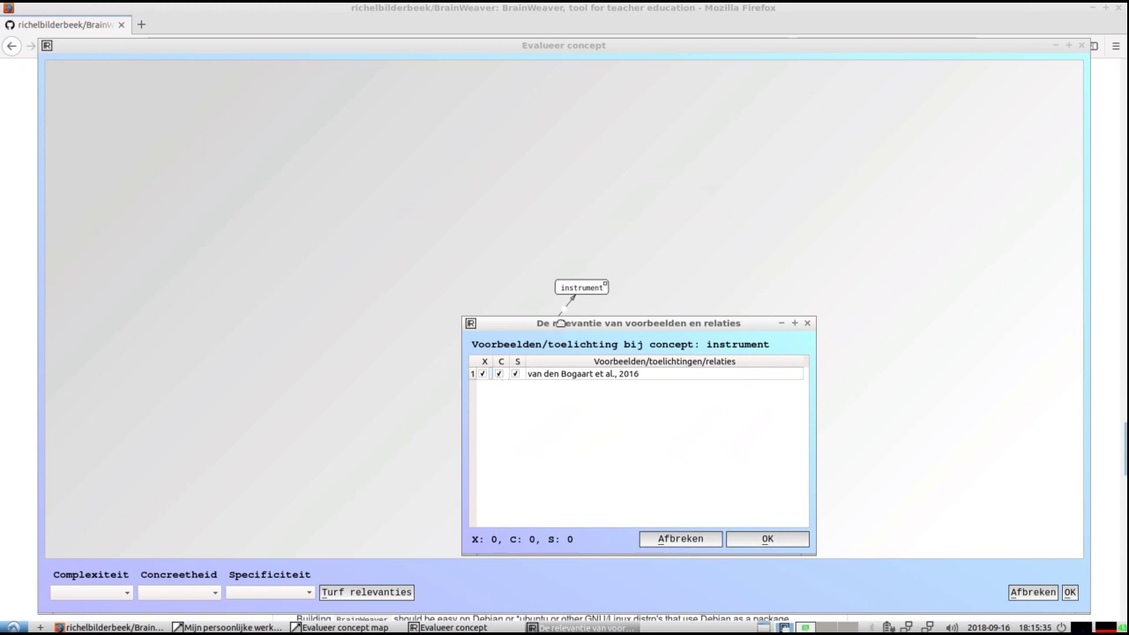
{"action": "left_click_drag", "start_coordinate": [572, 327], "coordinate": [222, 206]}
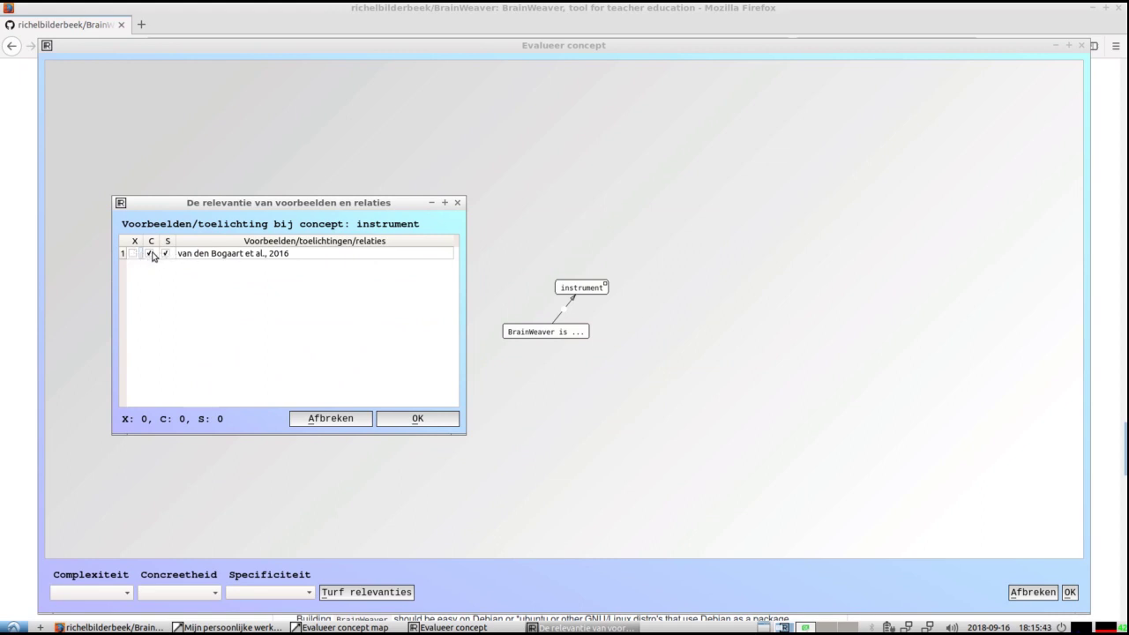
{"action": "left_click", "coordinate": [417, 416]}
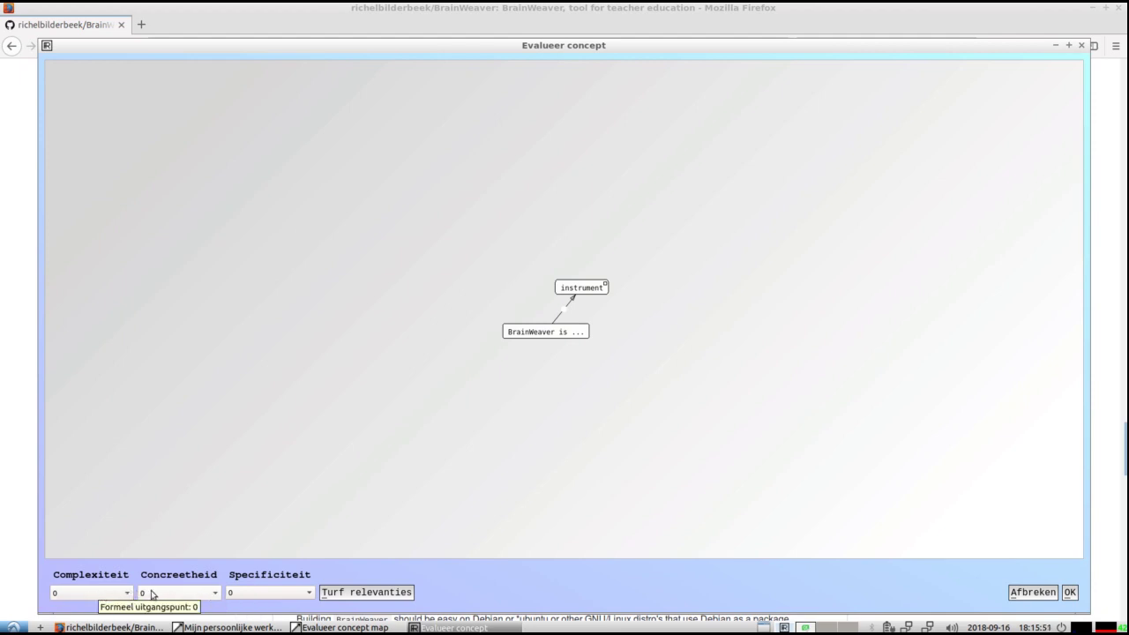
Rate the "instrument" concept with Specificiteit 1 and accept it, and classify its example as Overig
{"action": "left_click", "coordinate": [239, 593]}
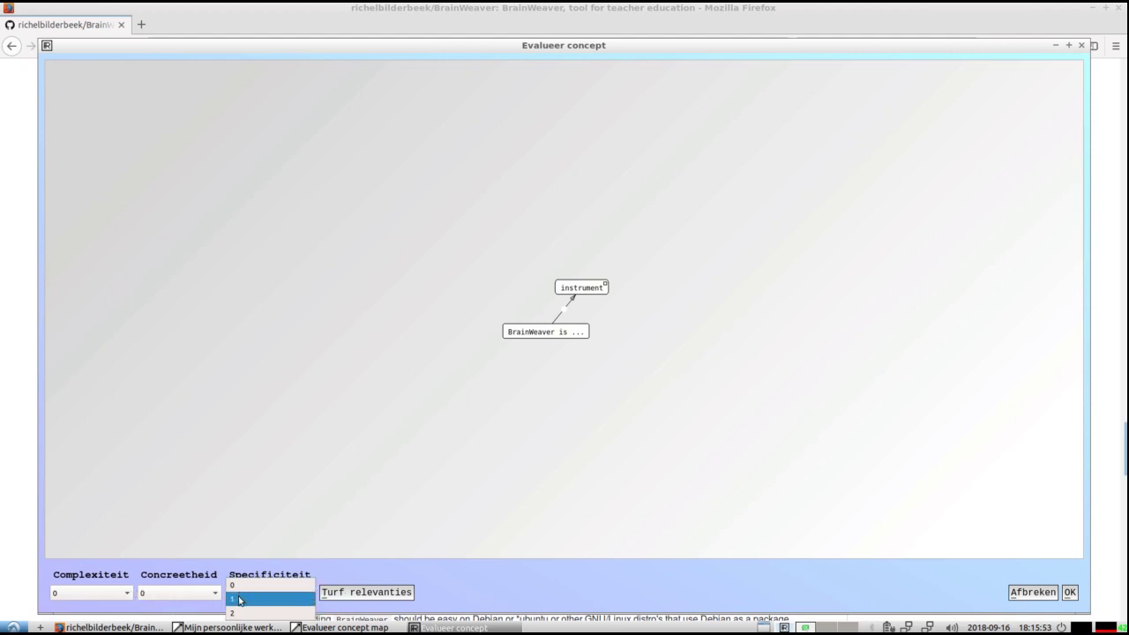
{"action": "left_click", "coordinate": [239, 598]}
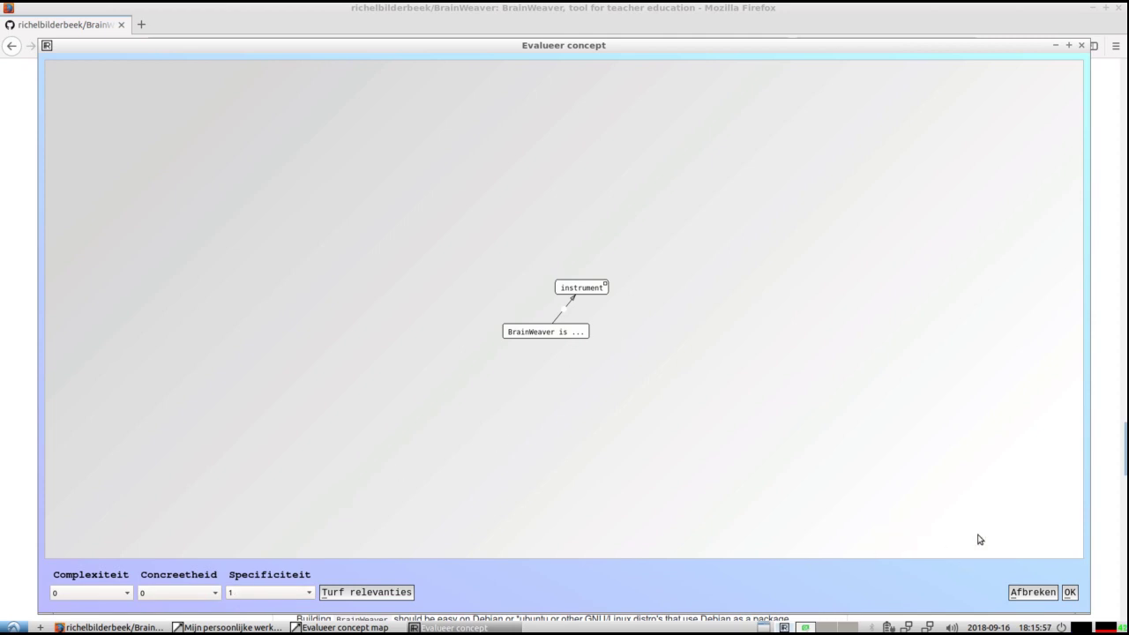
{"action": "left_click", "coordinate": [1068, 592]}
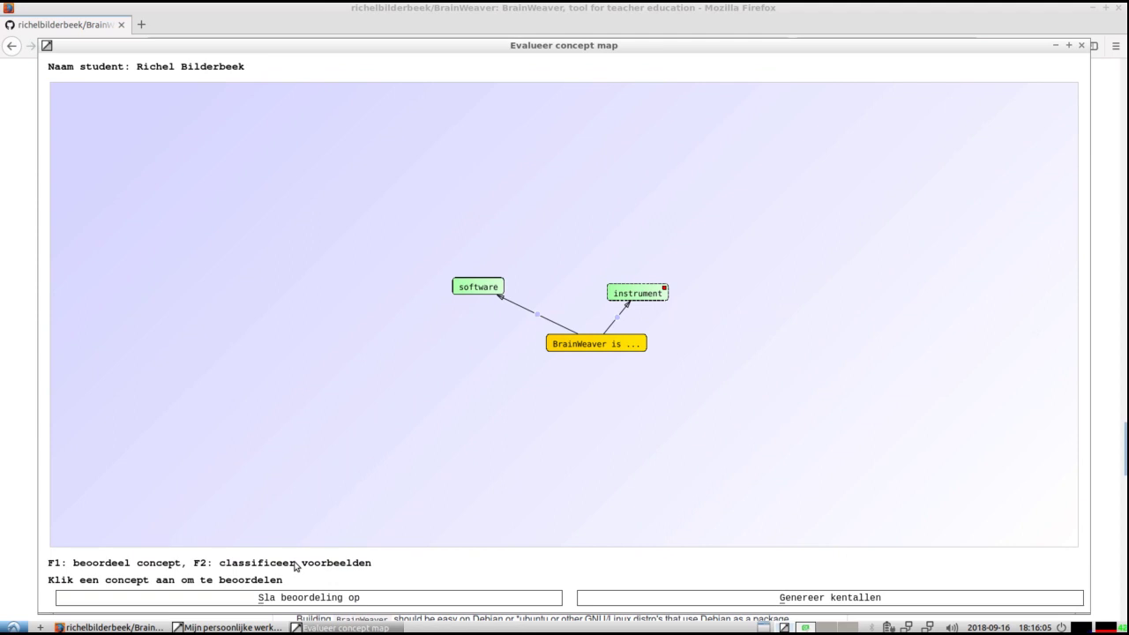
{"action": "key", "text": "F2"}
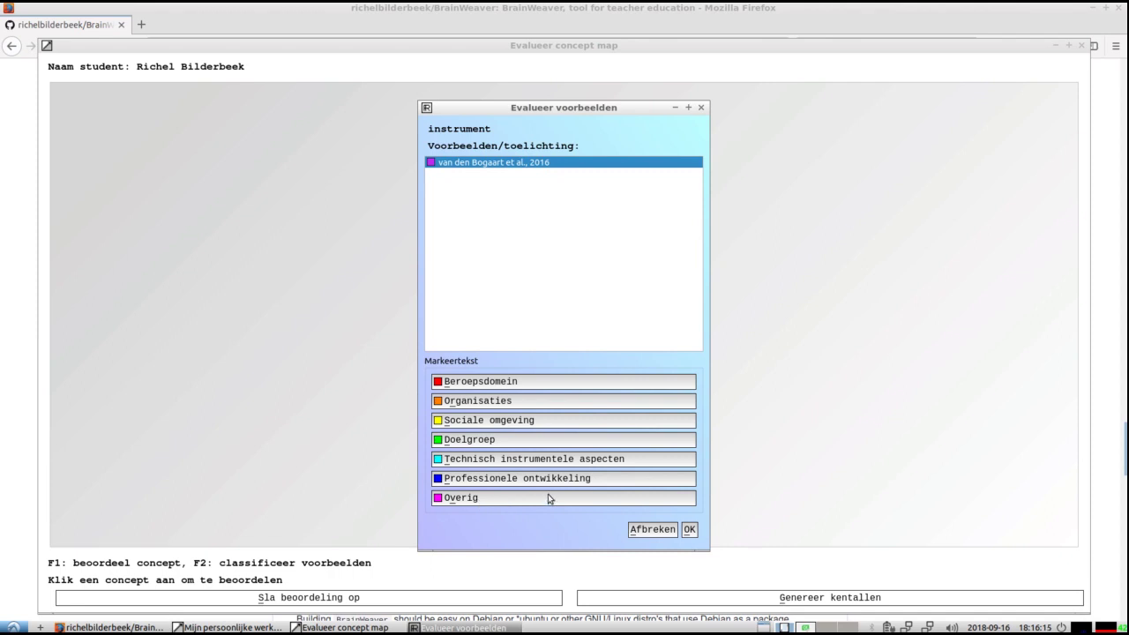
{"action": "left_click", "coordinate": [688, 530]}
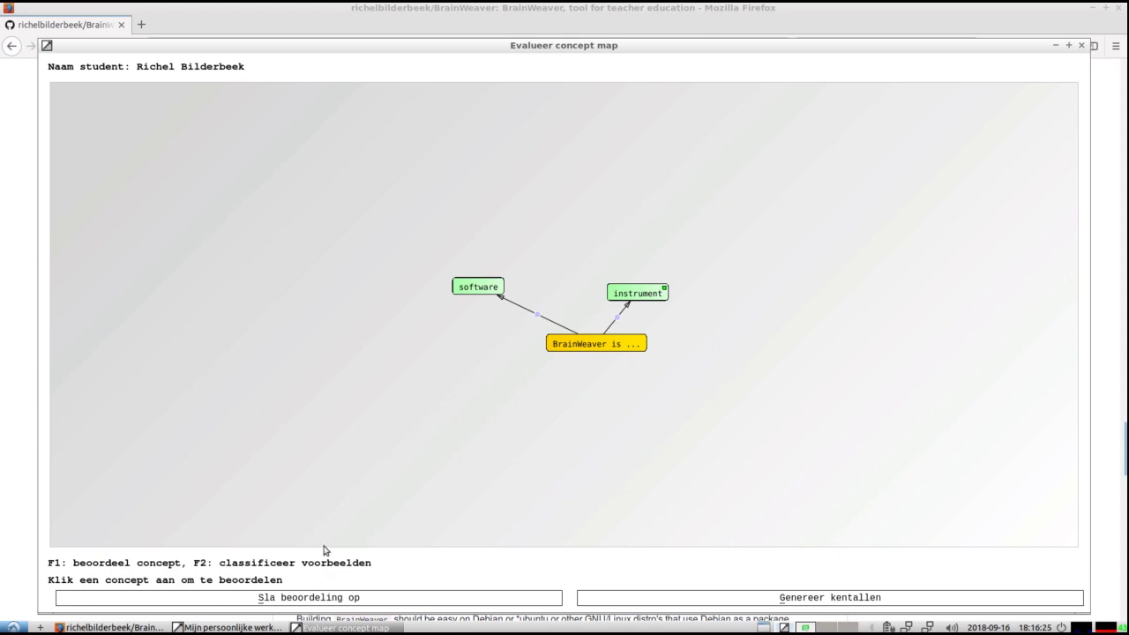
Save the concept map evaluation to the existing demo.cmp file
{"action": "left_click", "coordinate": [327, 597]}
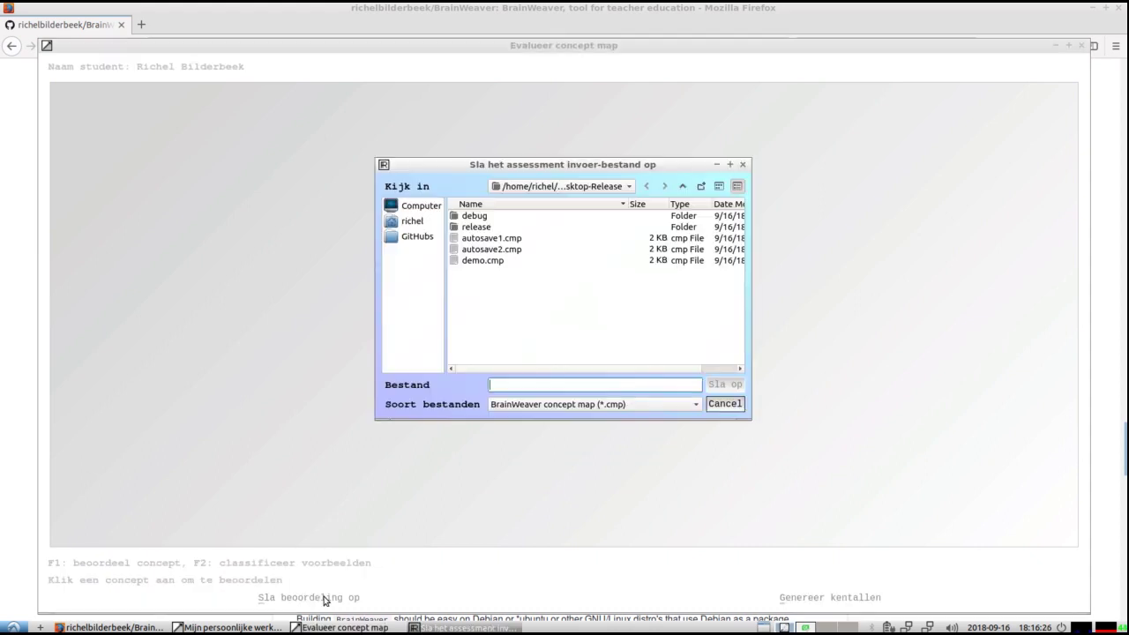
{"action": "left_click", "coordinate": [490, 261]}
{"action": "left_click", "coordinate": [719, 385]}
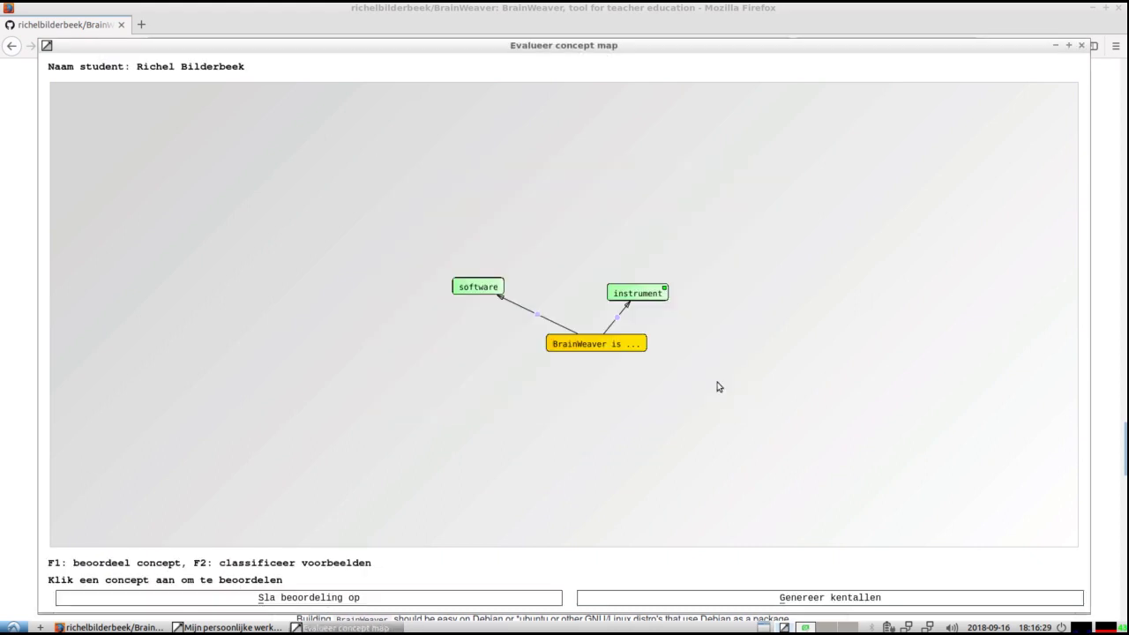
Generate the key figures from the evaluation and enter the assessor's full name
{"action": "left_click", "coordinate": [821, 598]}
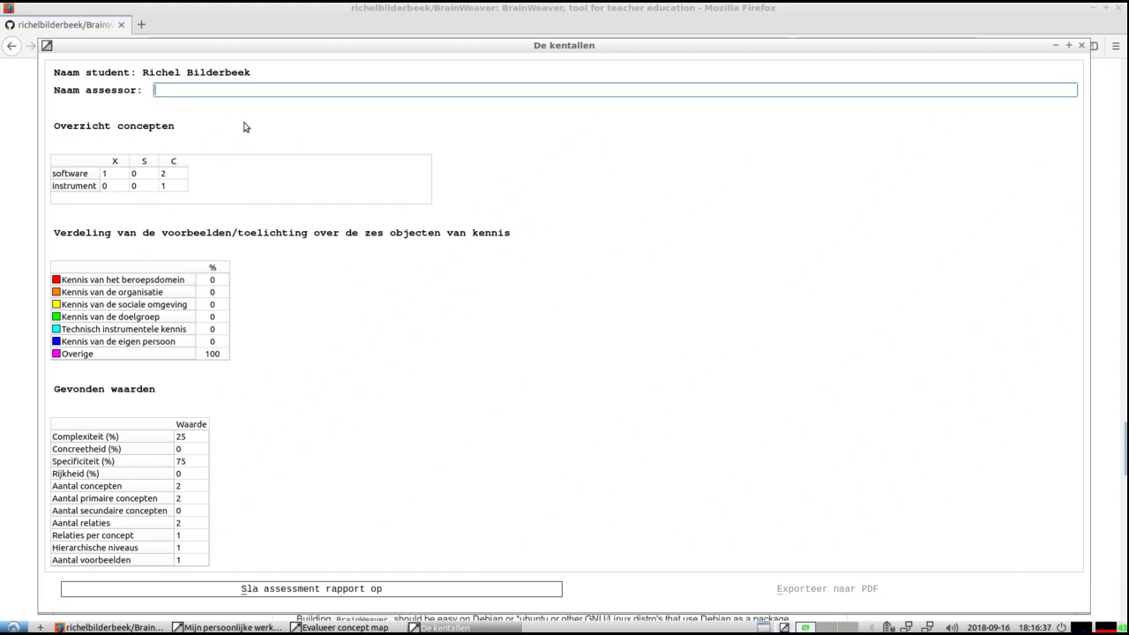
{"action": "type", "text": "Rice"}
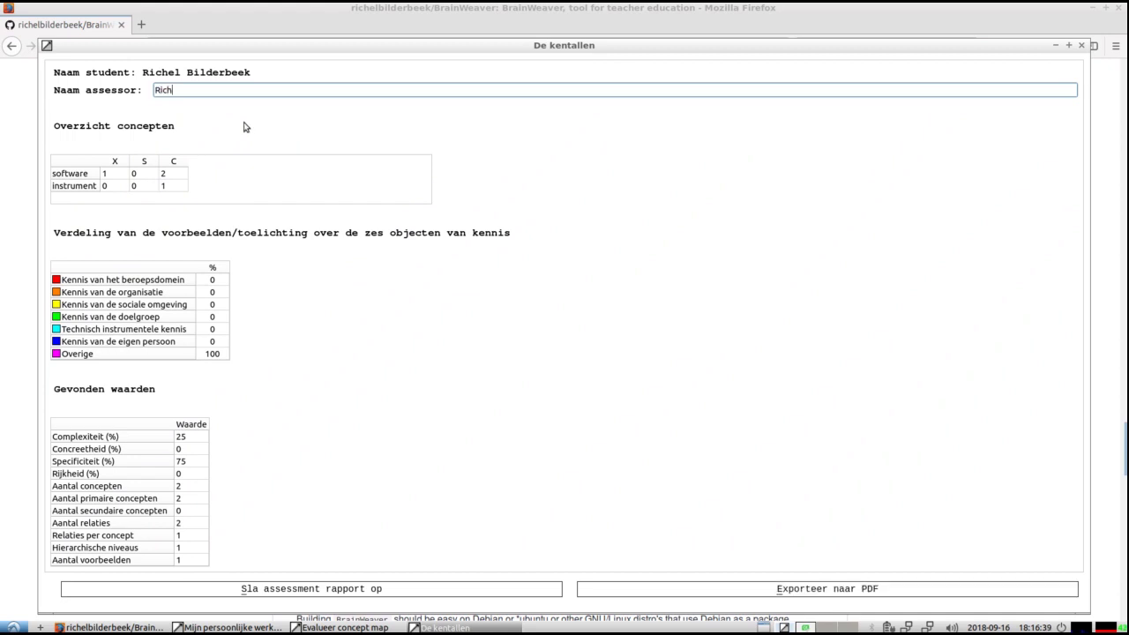
{"action": "type", "text": "el Bilderbeek"}
{"action": "left_click", "coordinate": [274, 589]}
{"action": "type", "text": "d"}
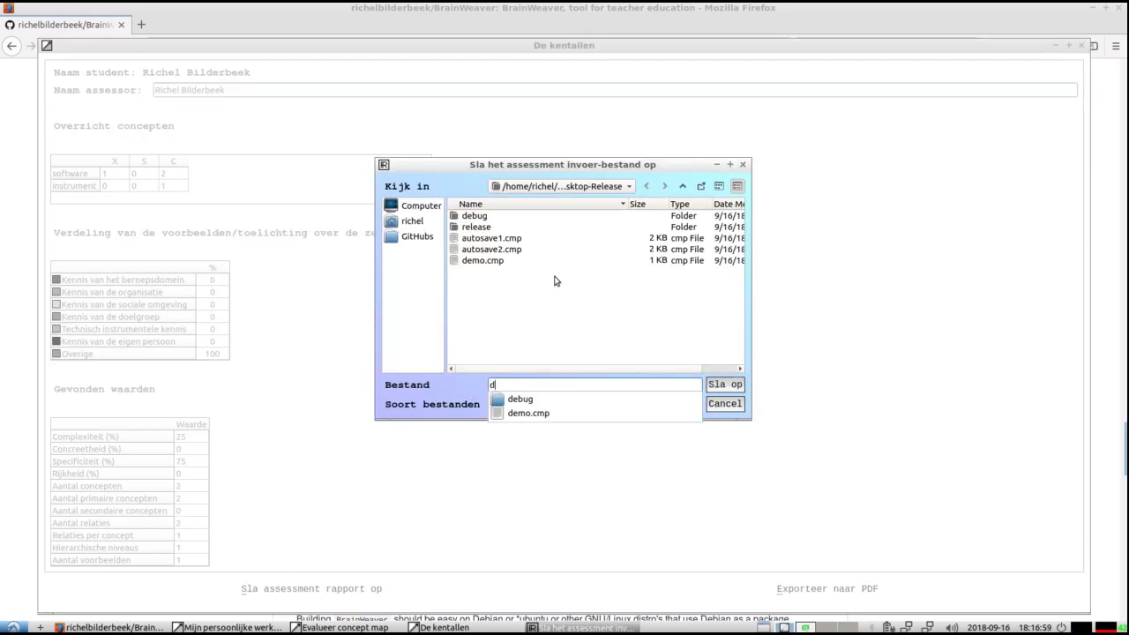
{"action": "key", "text": "Escape"}
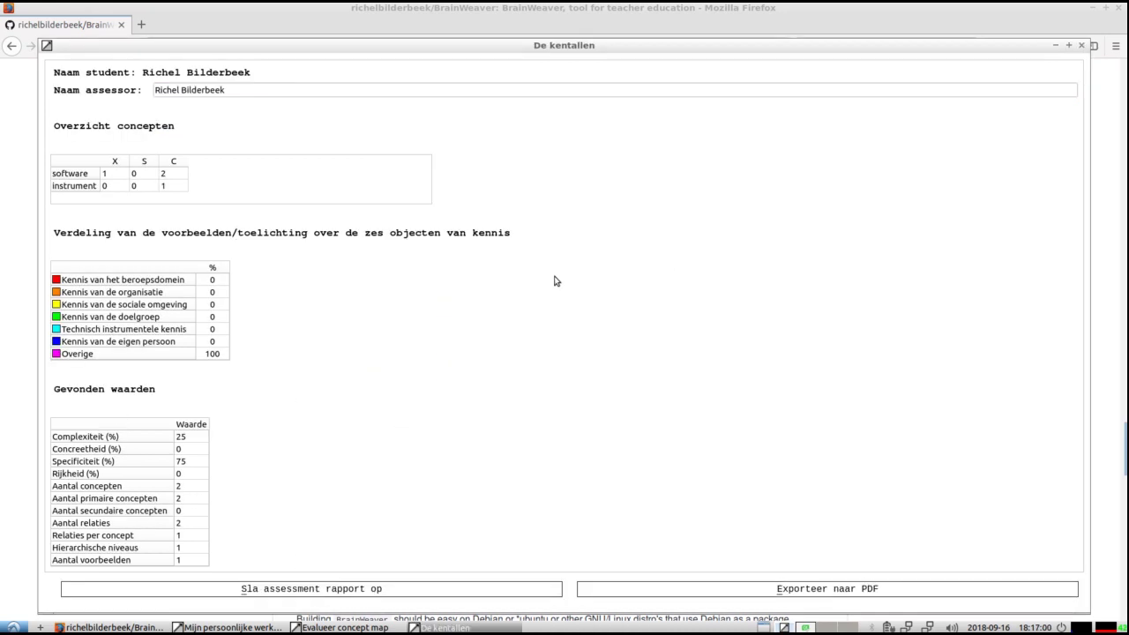
Export the assessment report to a PDF file named demo_assessor
{"action": "left_click", "coordinate": [711, 589]}
{"action": "type", "text": "demo_"}
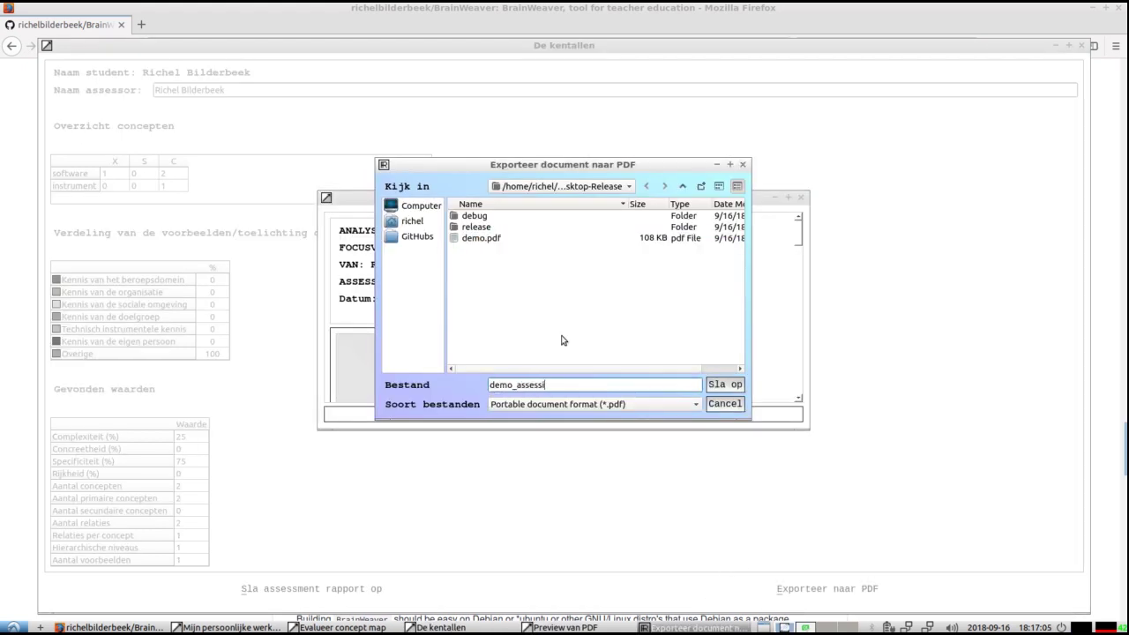
{"action": "type", "text": "assessor"}
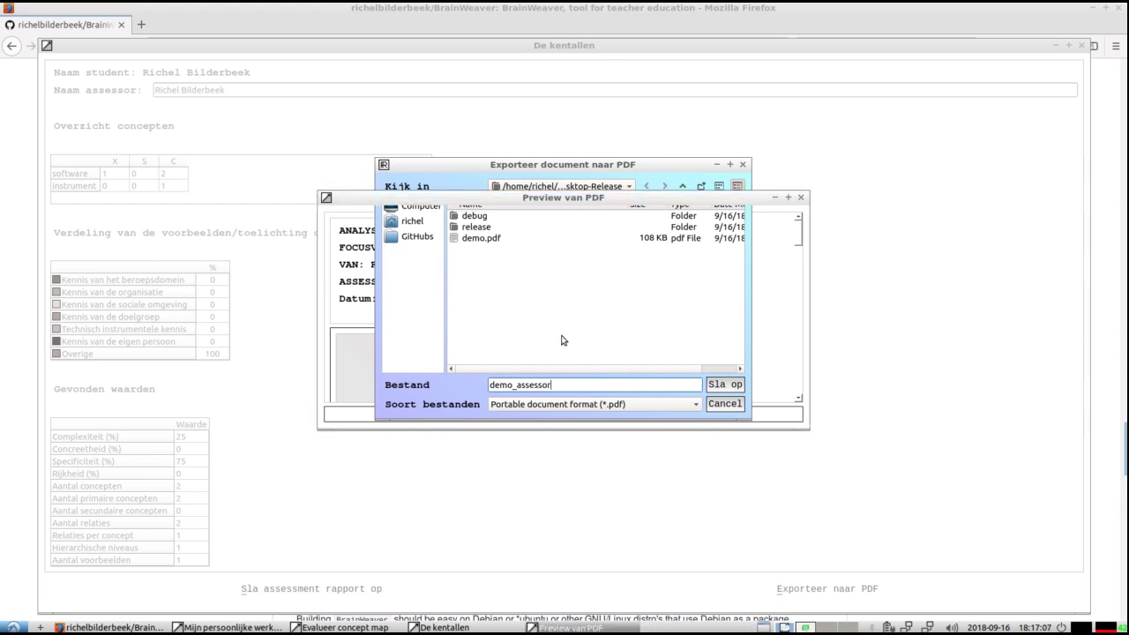
{"action": "left_click", "coordinate": [720, 386]}
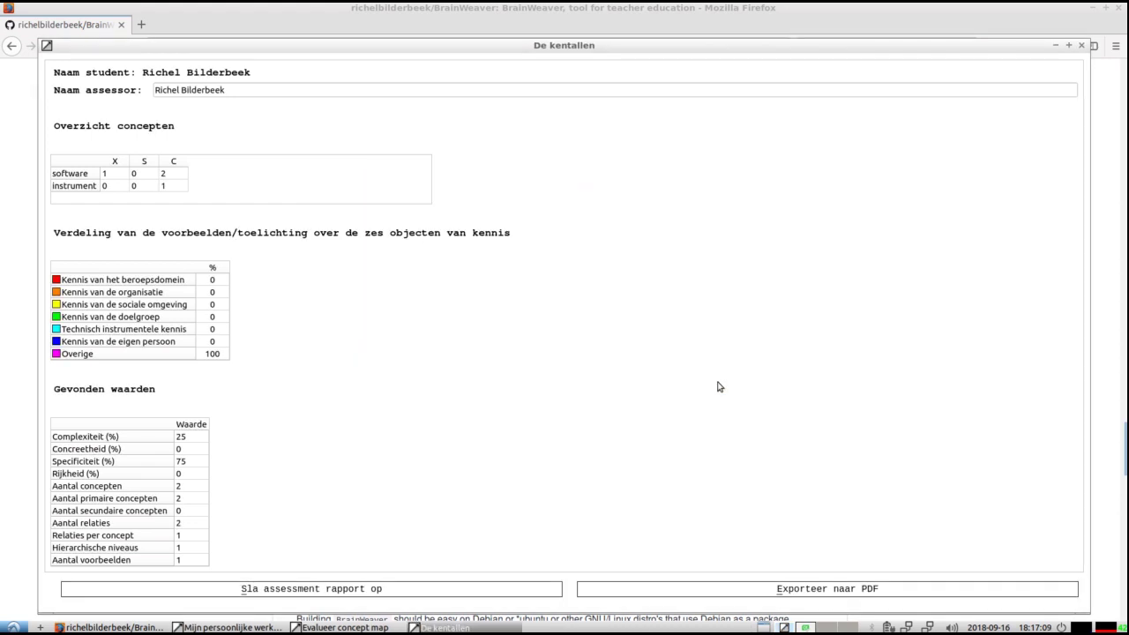